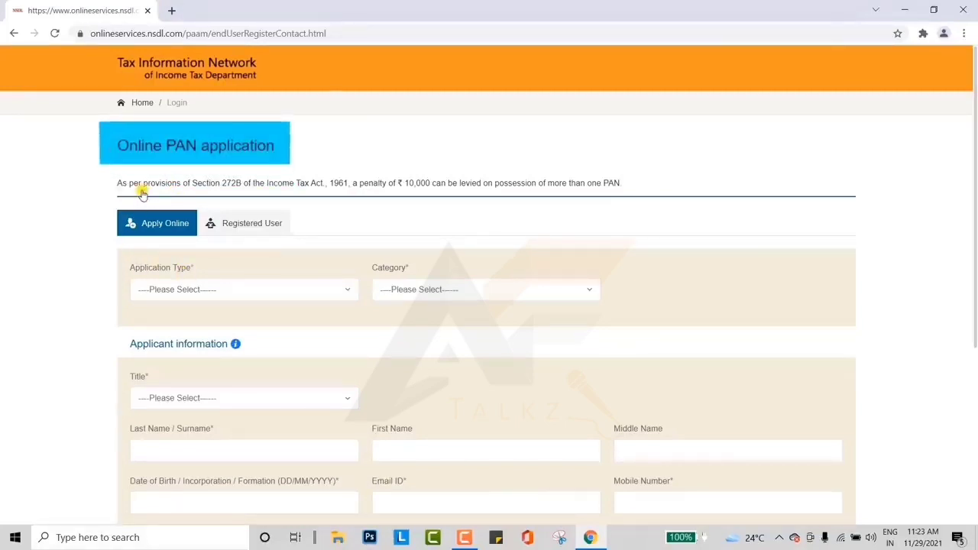
# Step: Set Application Type to Changes or Correction and applicant Category to INDIVIDUAL
pyautogui.scroll(-1, 142, 194)
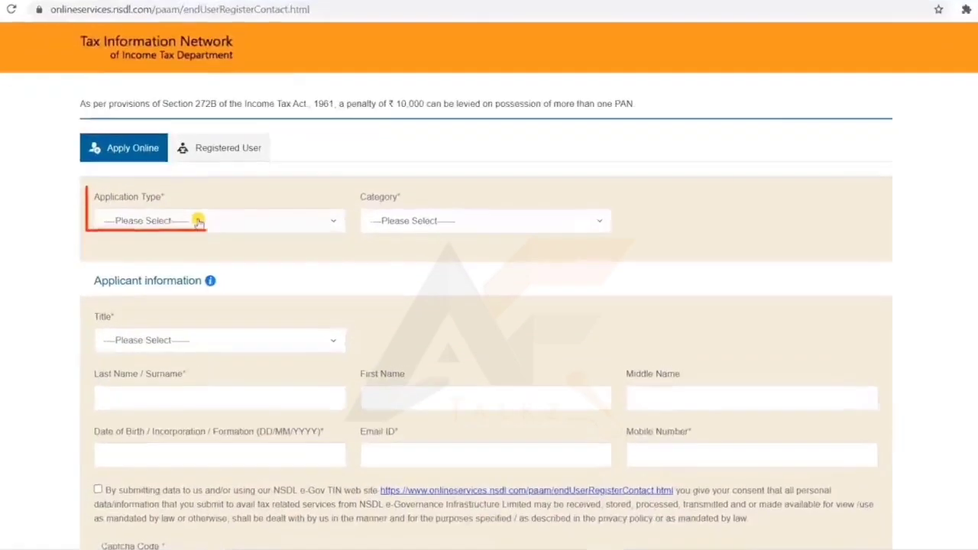
pyautogui.click(223, 226)
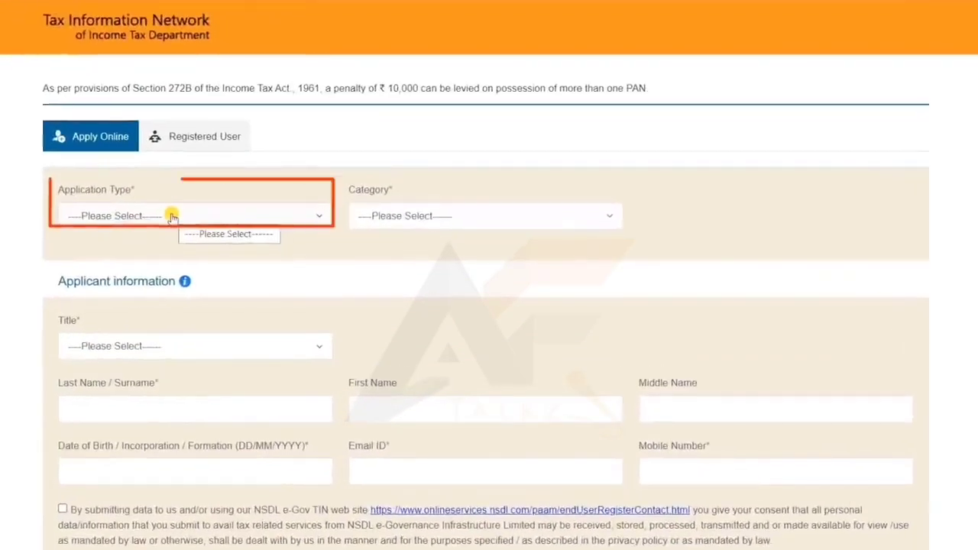
pyautogui.click(182, 218)
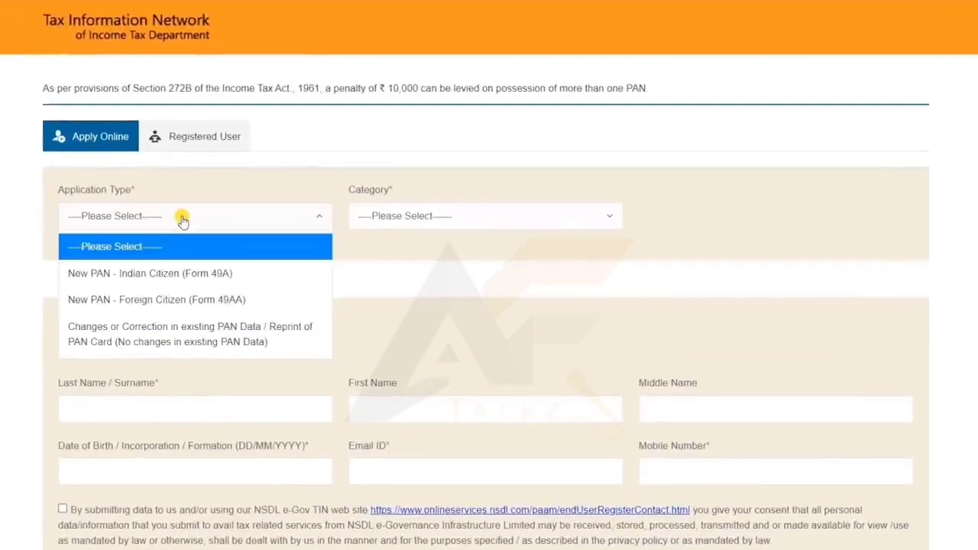
pyautogui.click(282, 341)
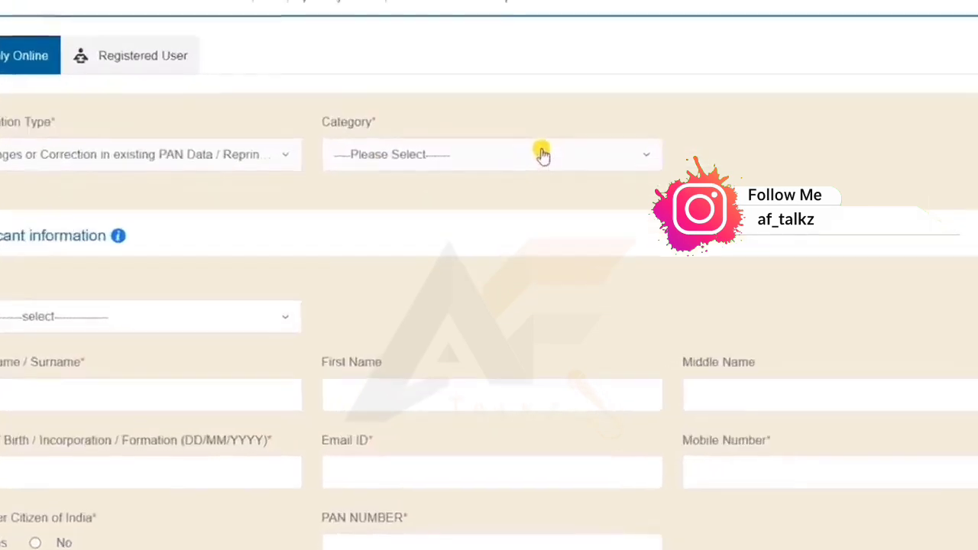
pyautogui.click(526, 215)
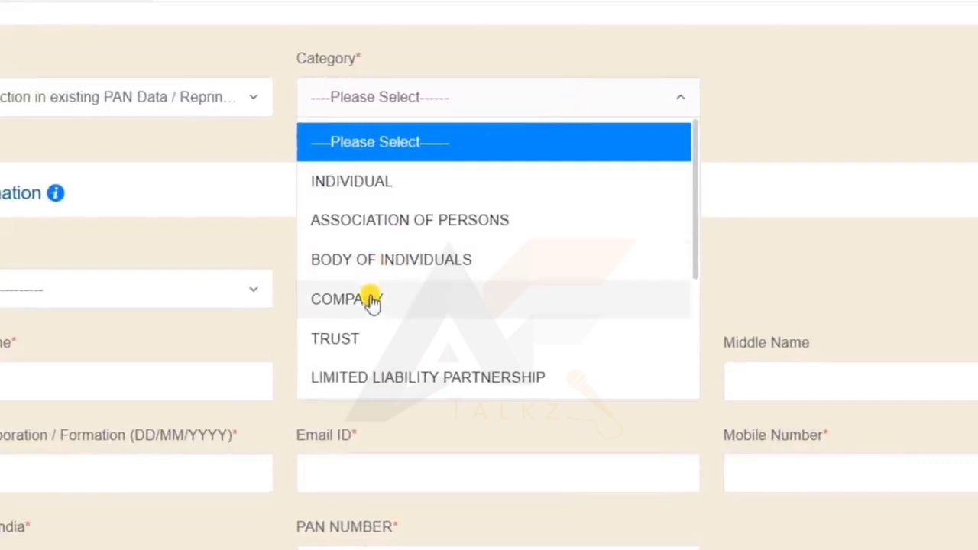
pyautogui.click(217, 290)
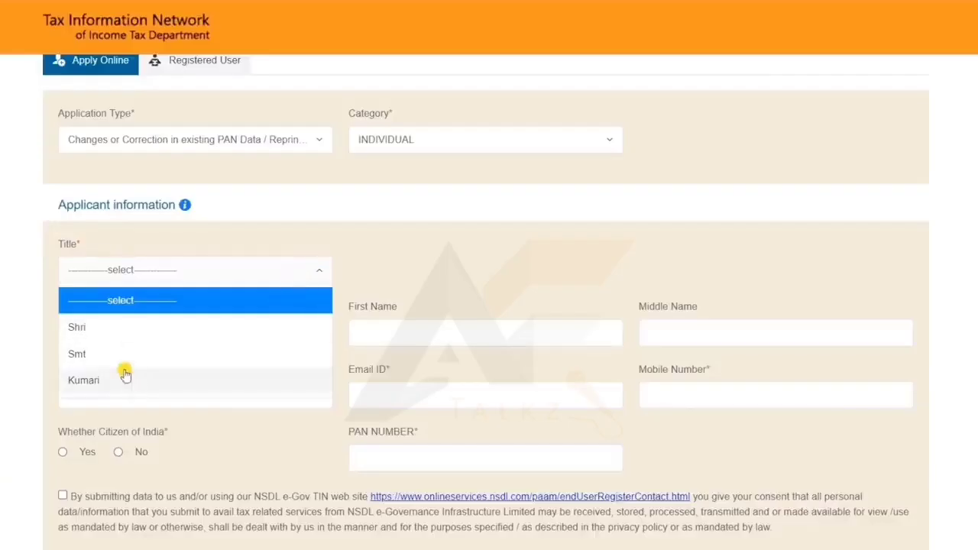
# Step: Choose title Shri and enter DEMO as the surname and first name
pyautogui.click(95, 330)
pyautogui.click(94, 332)
pyautogui.write('DEMO')
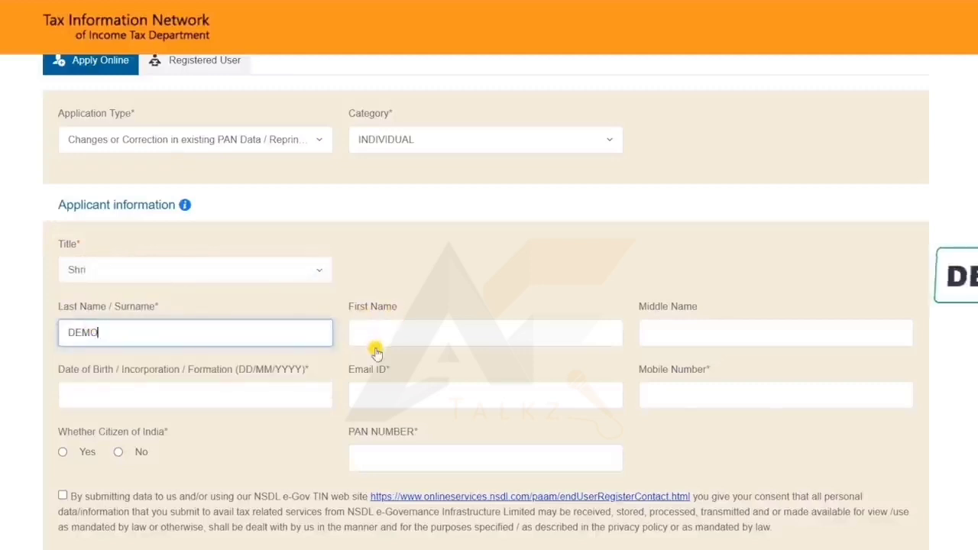
pyautogui.click(642, 329)
pyautogui.write('DE')
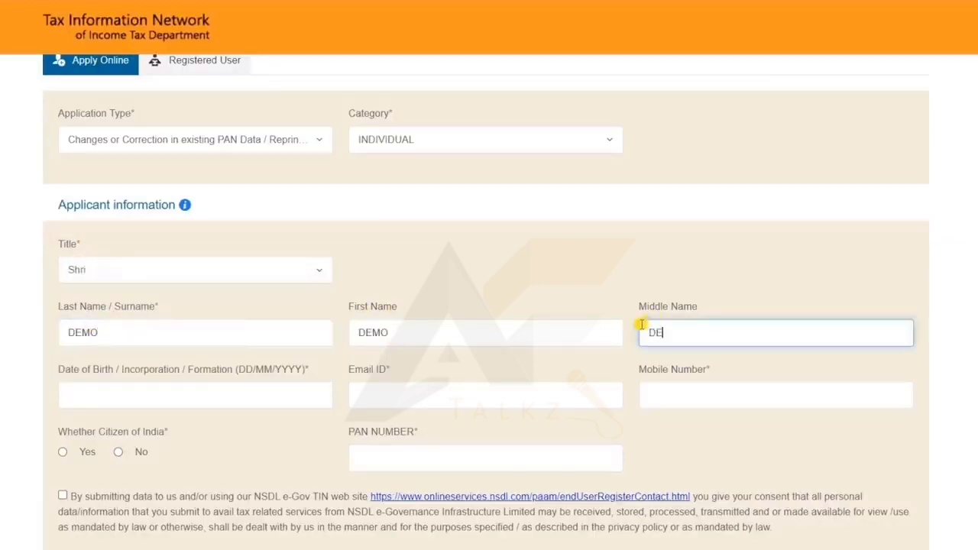
pyautogui.write('MO')
pyautogui.scroll(-1, 233, 432)
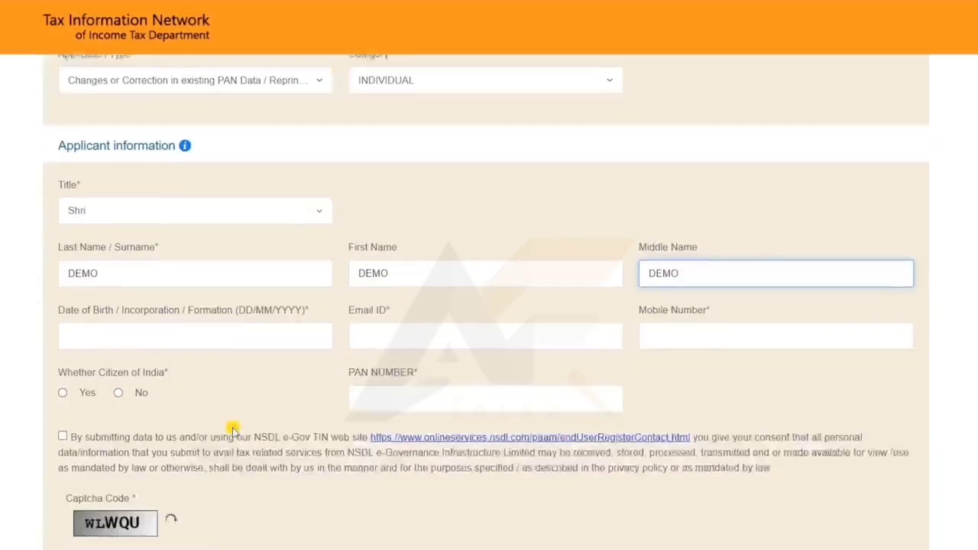
pyautogui.click(131, 321)
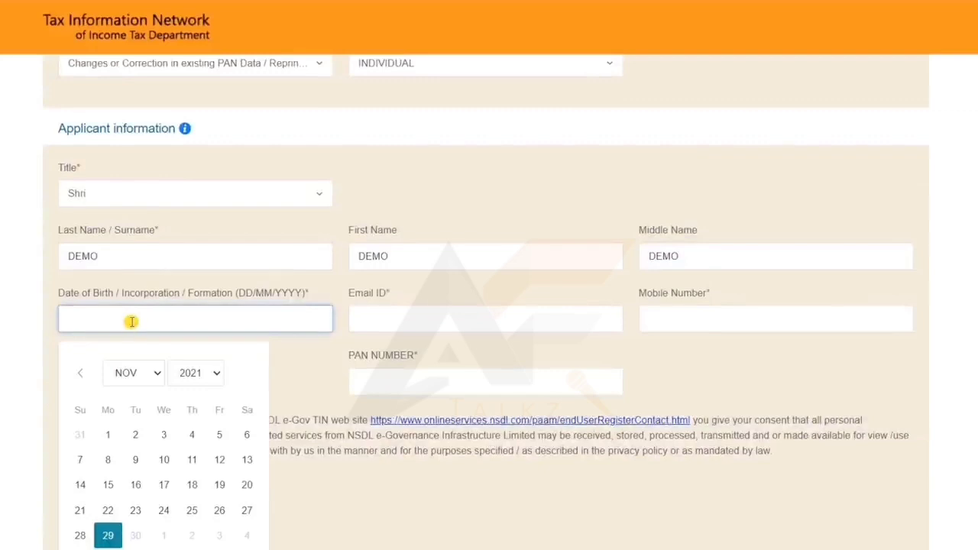
pyautogui.click(216, 373)
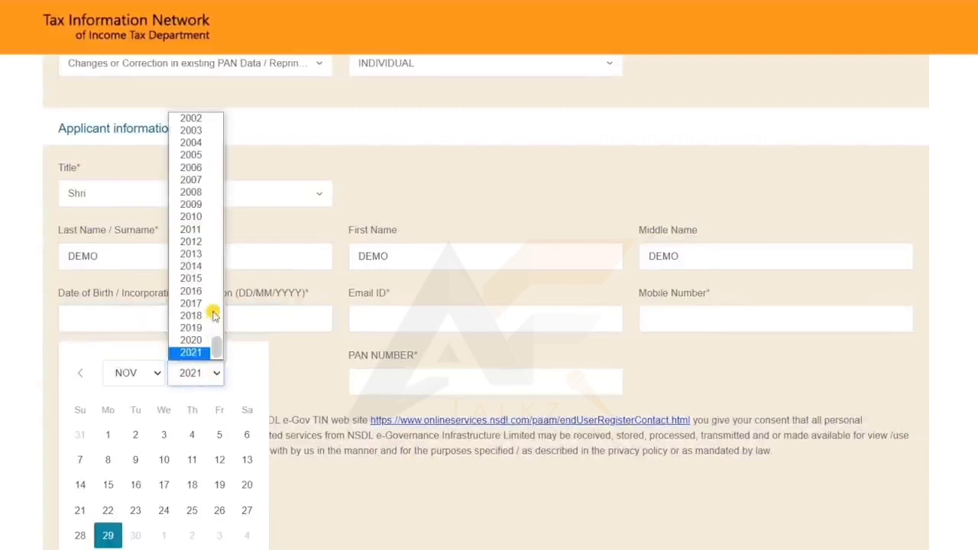
pyautogui.click(191, 120)
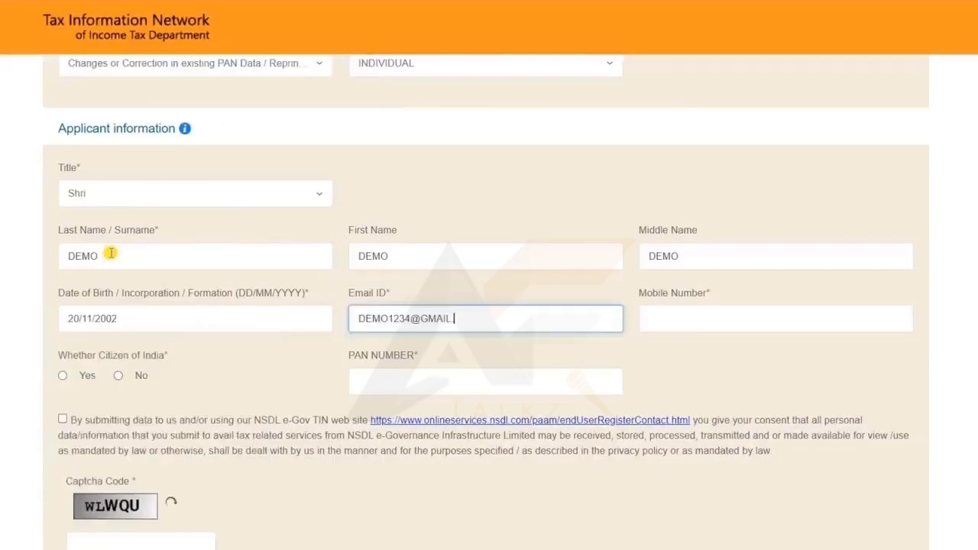
pyautogui.write('.COM')
pyautogui.press('Tab')
pyautogui.write('22')
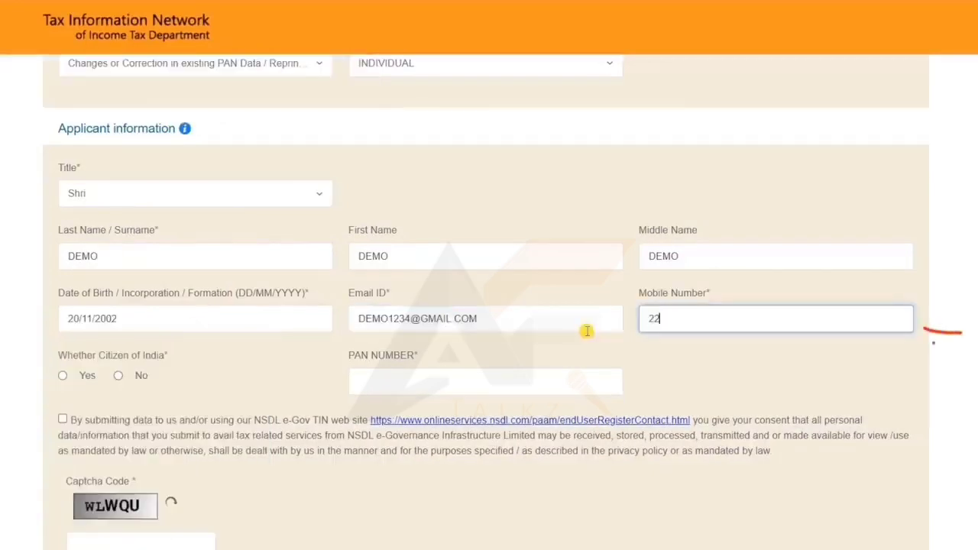
pyautogui.write('22222222')
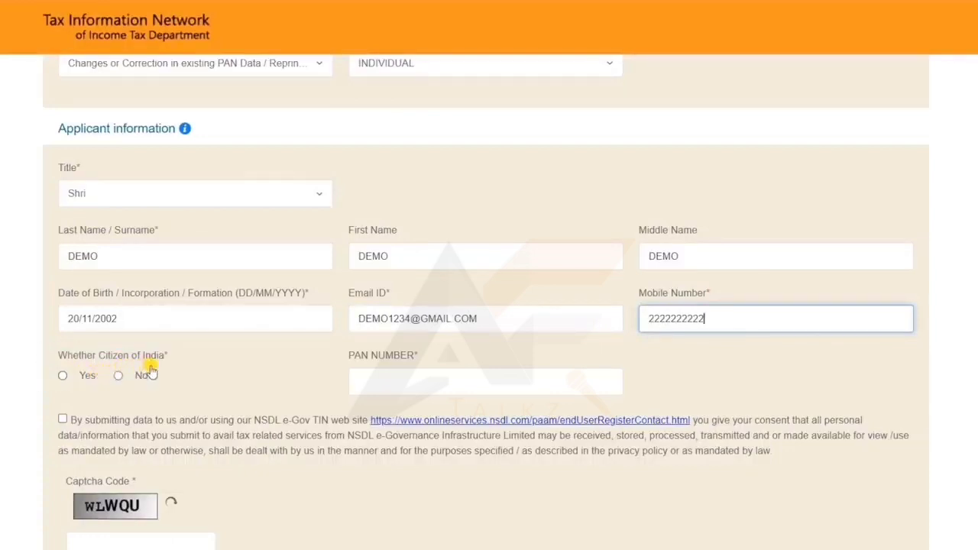
# Step: Mark the applicant as a citizen of India, then enter the PAN number and captcha code
pyautogui.click(62, 375)
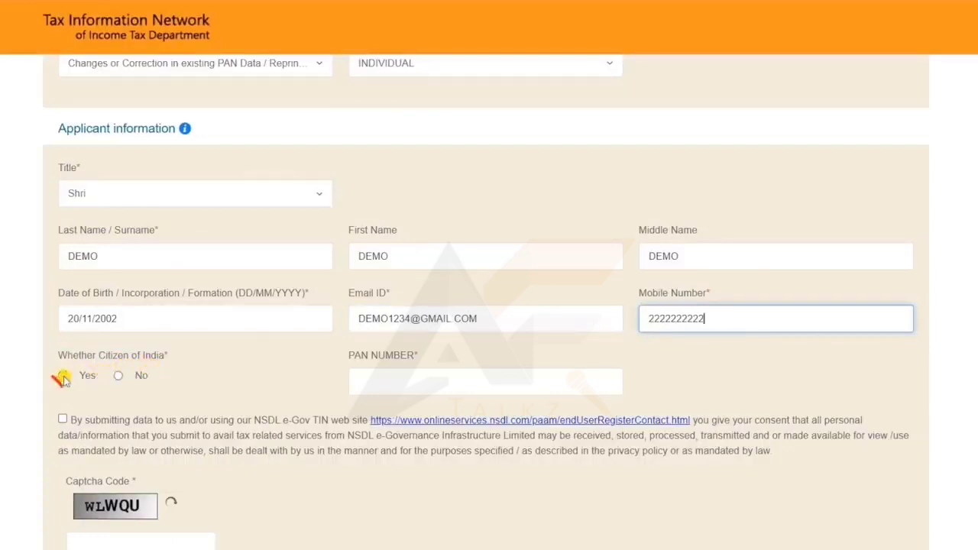
pyautogui.click(65, 376)
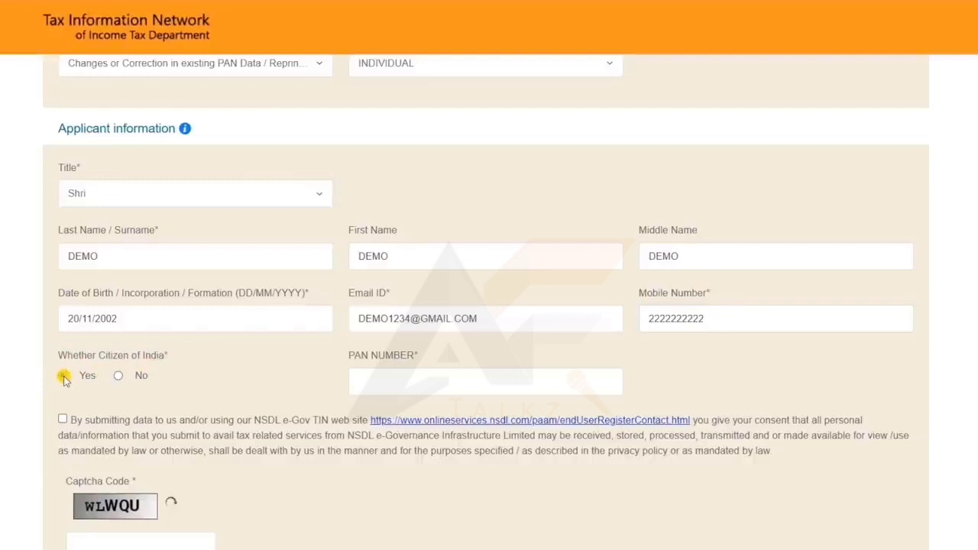
pyautogui.click(353, 379)
pyautogui.write('DE')
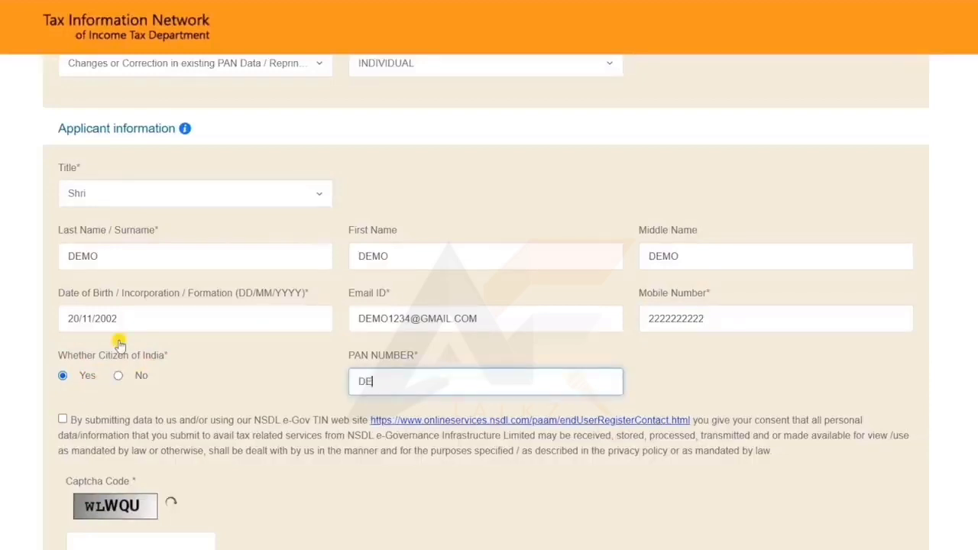
pyautogui.write('MOFA')
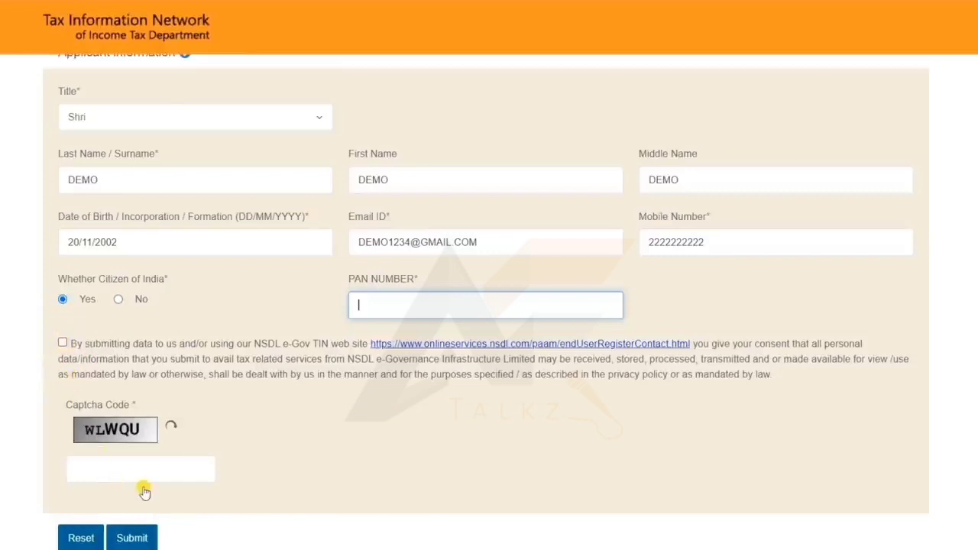
pyautogui.click(79, 466)
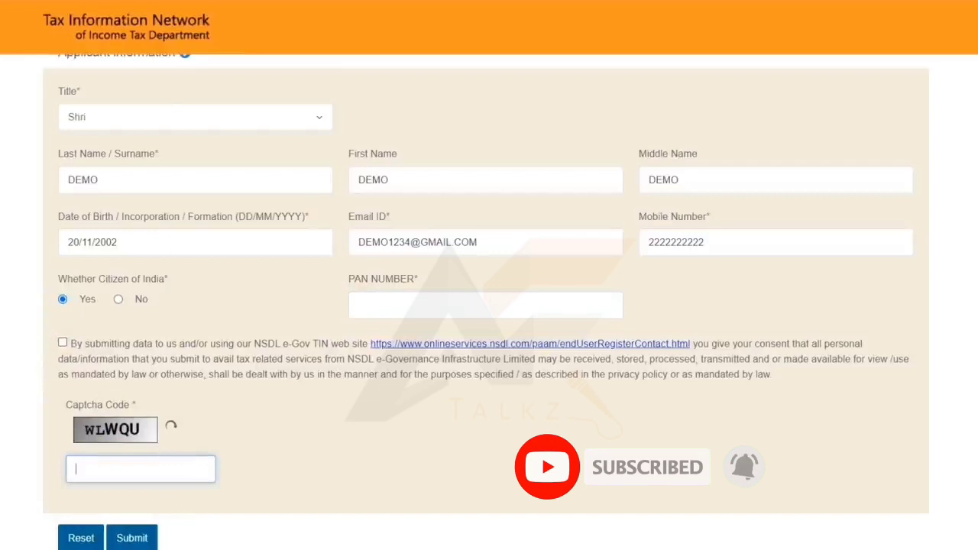
pyautogui.write('WLWQU')
# Step: Submit the registration details to get the token number confirmation
pyautogui.click(130, 537)
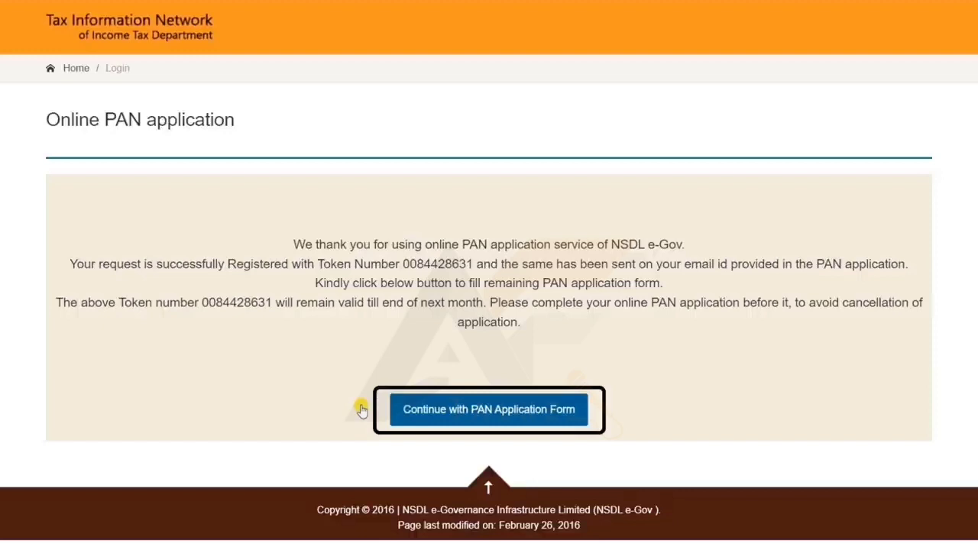
# Step: Continue to the full PAN form and choose submitting scanned images through e-Sign
pyautogui.click(415, 409)
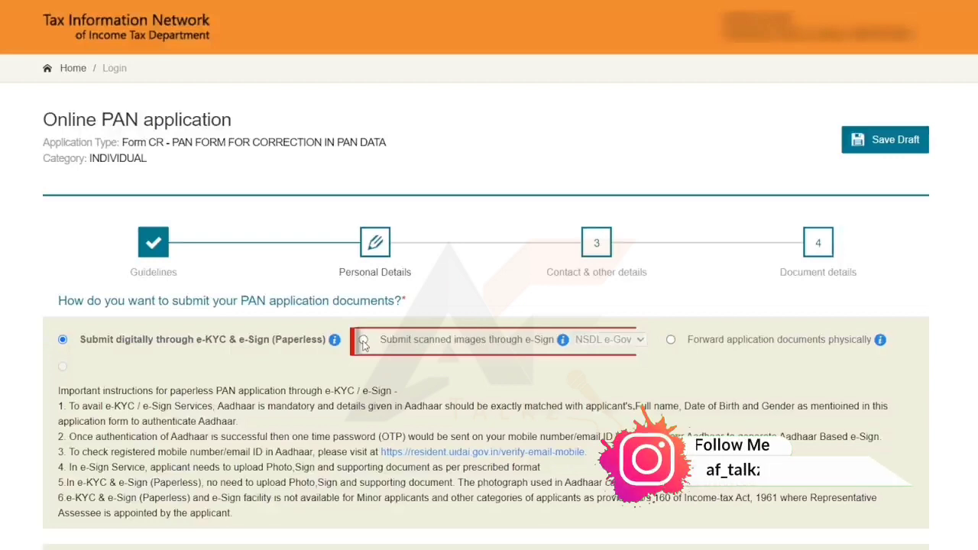
pyautogui.click(363, 341)
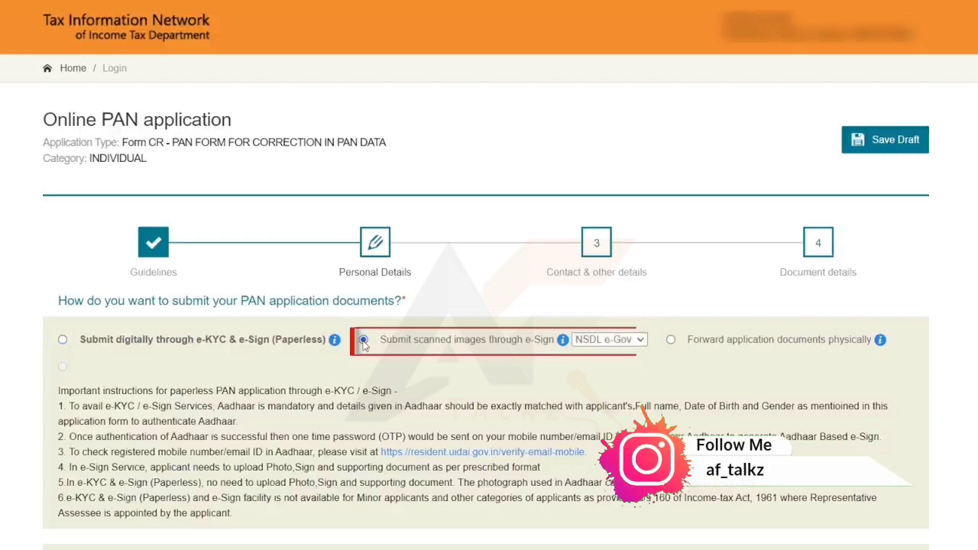
pyautogui.scroll(-1, 59, 498)
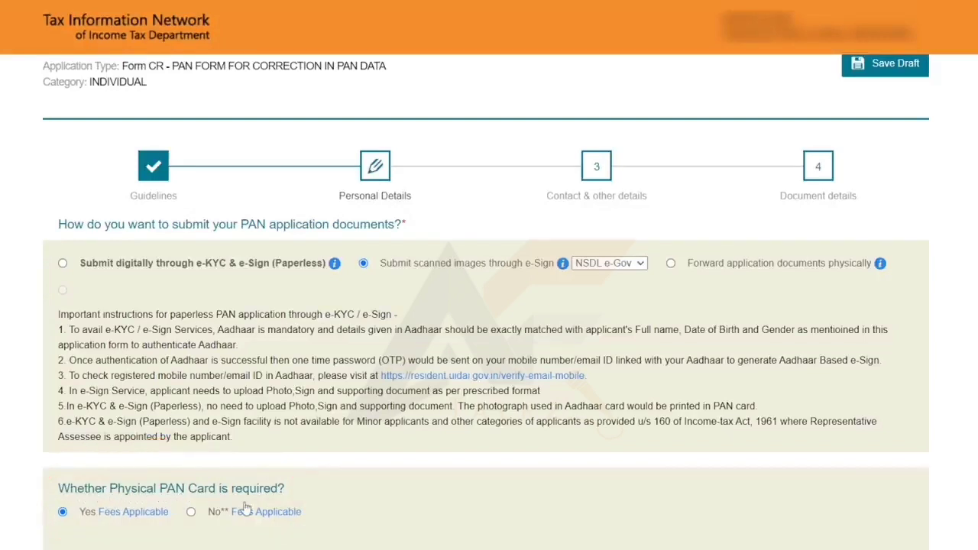
pyautogui.scroll(-7, 79, 135)
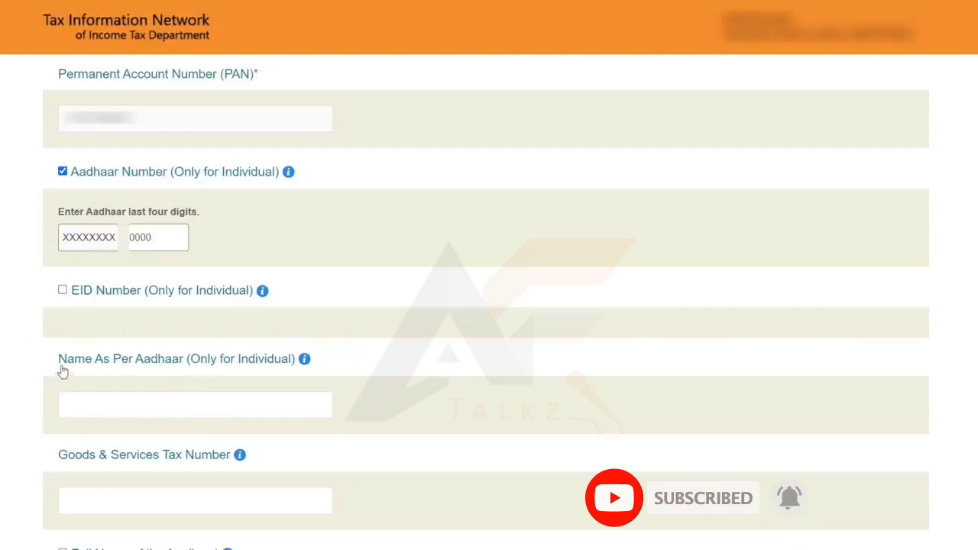
# Step: Enter the applicant's name as per Aadhaar and move on to the GST number field
pyautogui.click(92, 404)
pyautogui.write('DEMO FAKE')
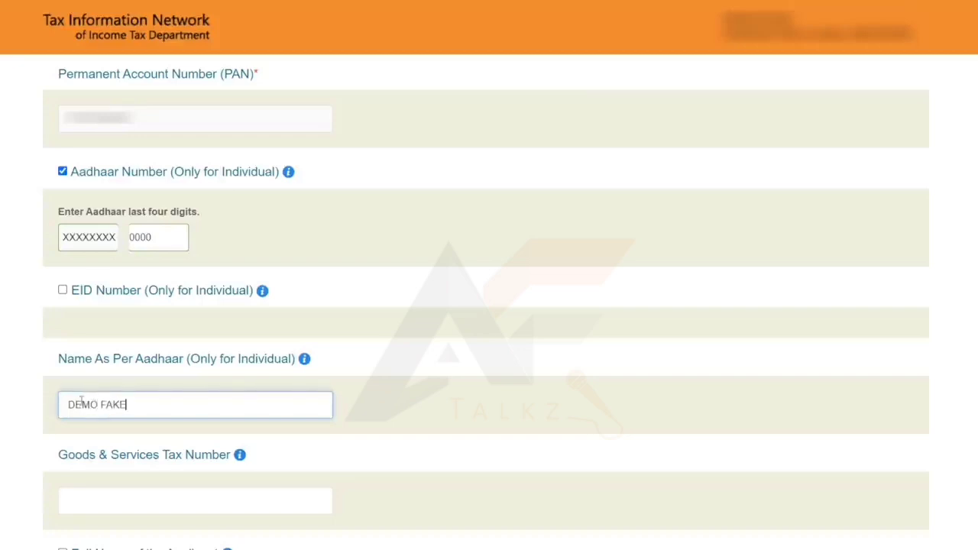
pyautogui.click(126, 501)
pyautogui.scroll(-5, 115, 506)
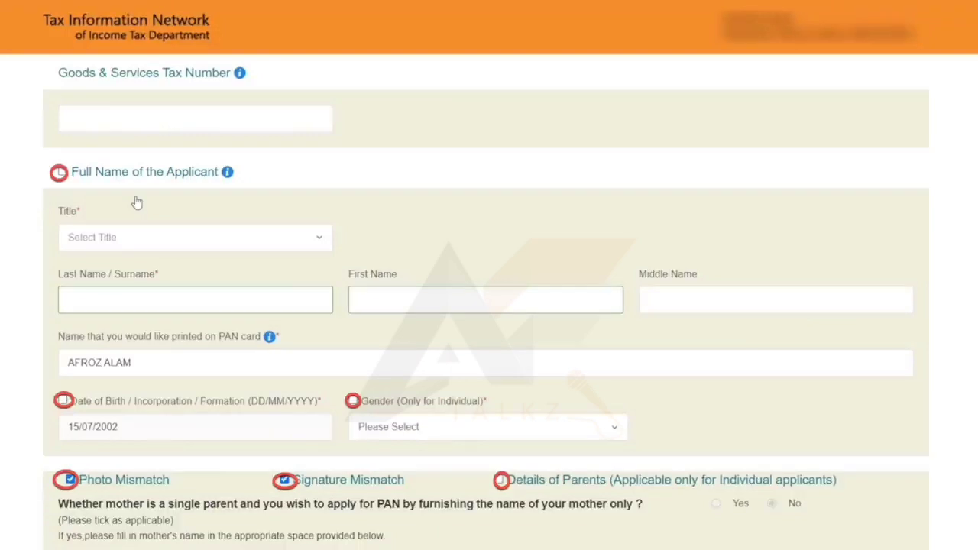
# Step: Set title Shri for the name correction and mark the 2002 date of birth for correction
pyautogui.click(153, 237)
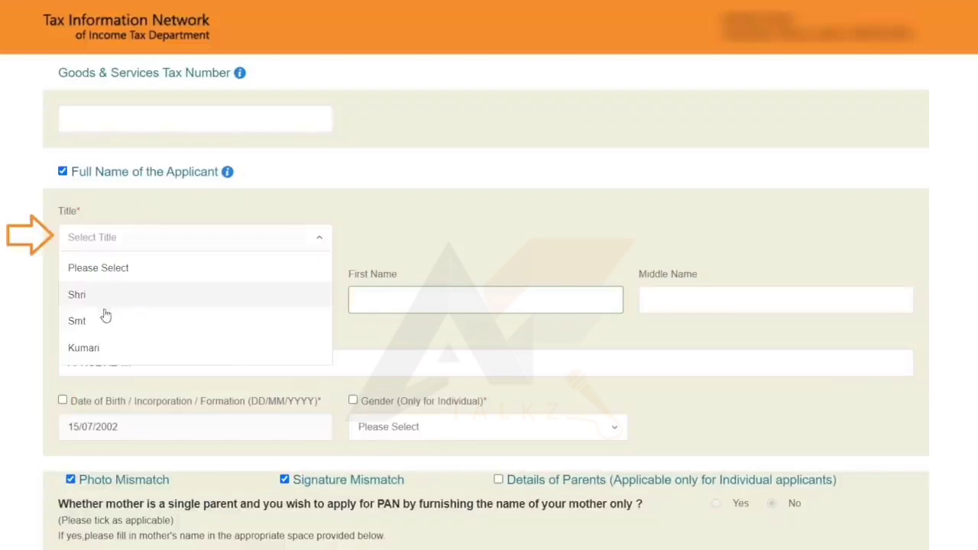
pyautogui.click(84, 295)
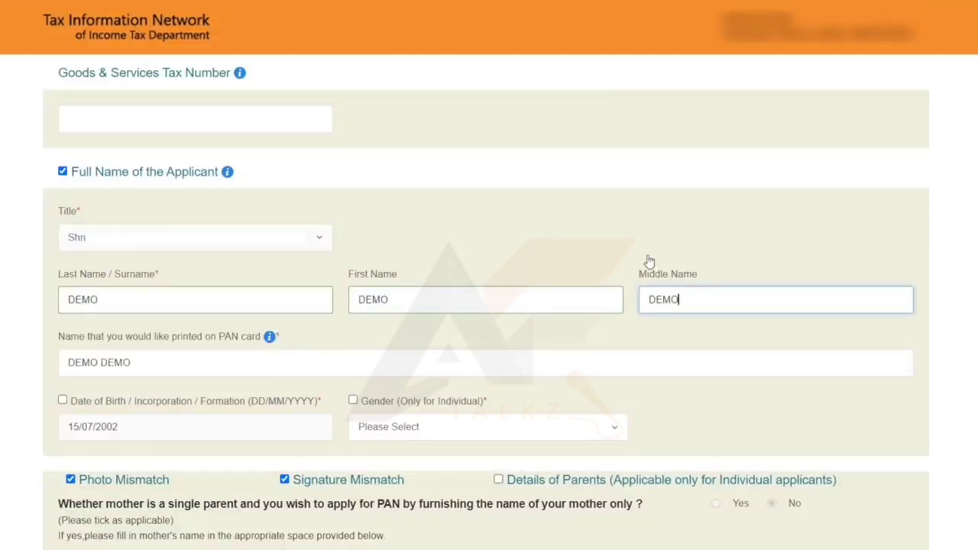
pyautogui.click(649, 262)
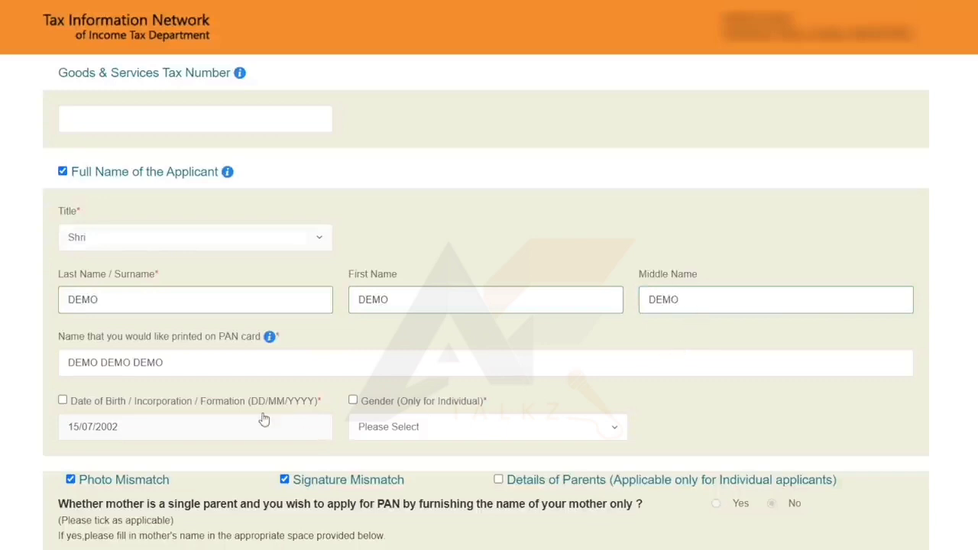
pyautogui.click(63, 400)
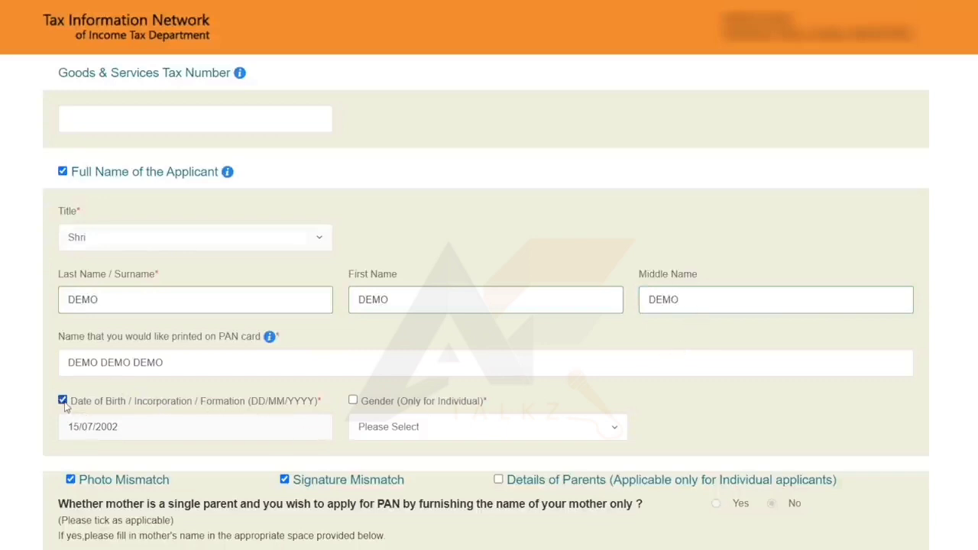
pyautogui.click(136, 425)
pyautogui.doubleClick(136, 426)
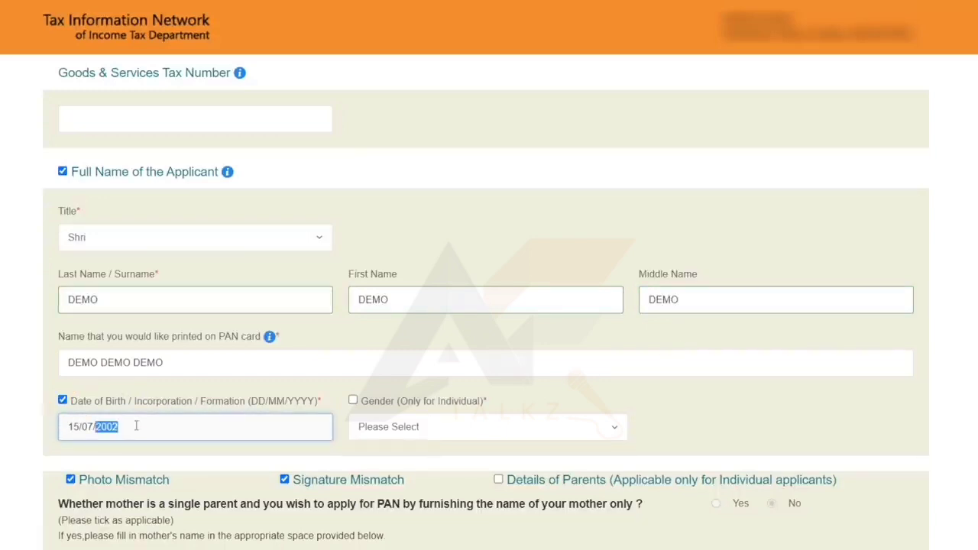
# Step: Set the applicant's gender and choose Father's Name to print on the card
pyautogui.click(365, 430)
pyautogui.click(372, 343)
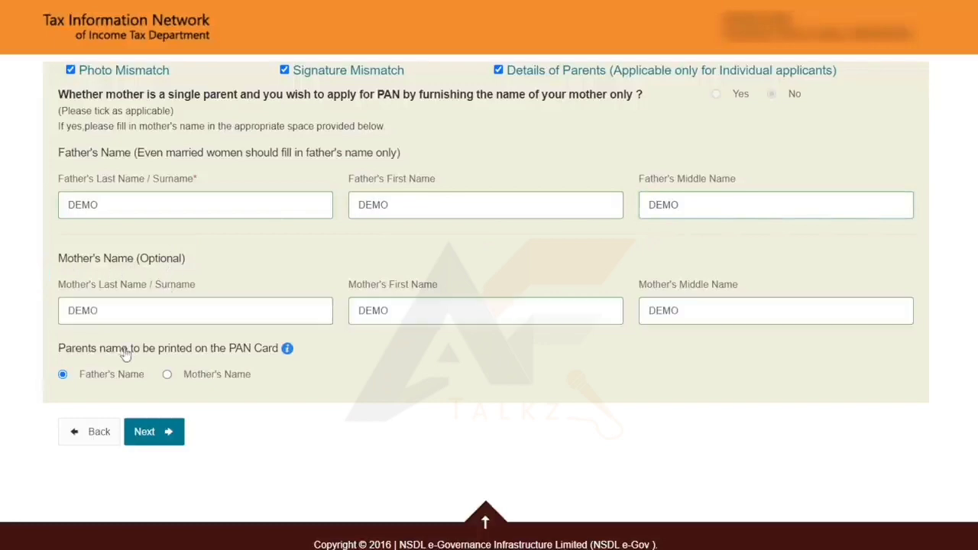
pyautogui.click(167, 374)
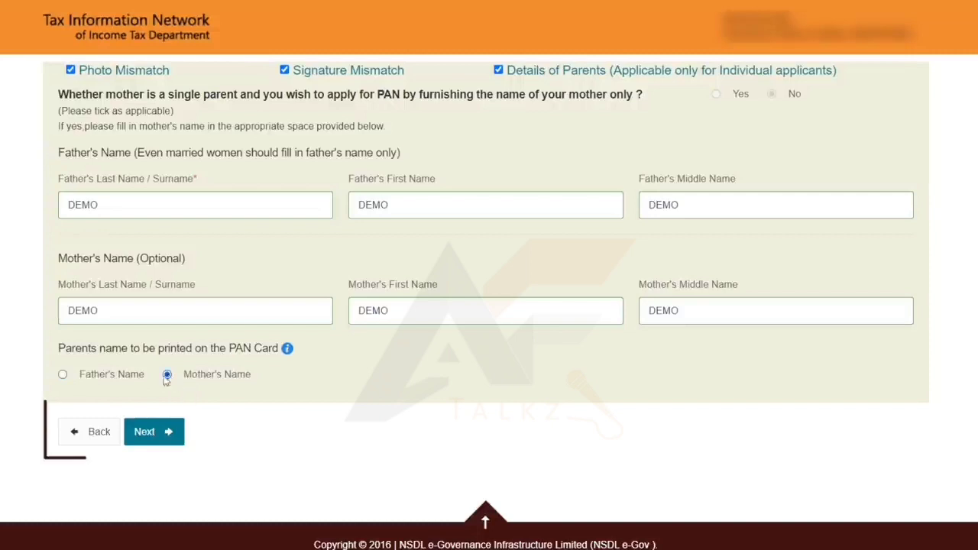
# Step: Fill in the applicant's address fields on the contact details step
pyautogui.click(162, 434)
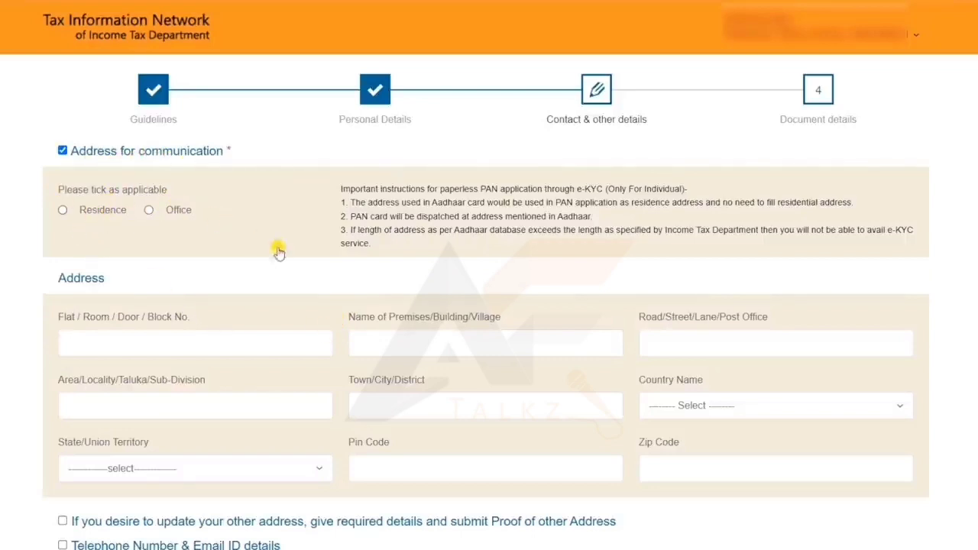
pyautogui.scroll(-1, 144, 278)
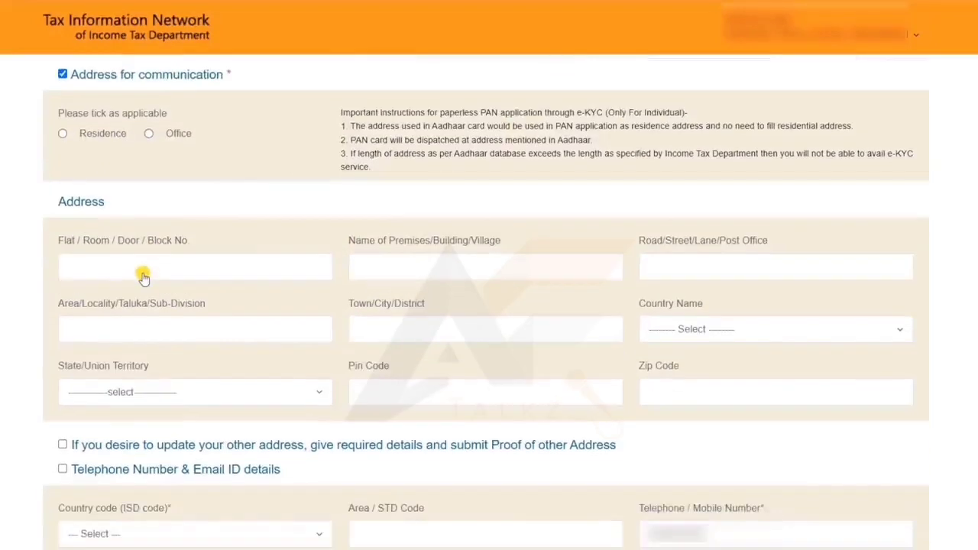
pyautogui.scroll(-1, 143, 277)
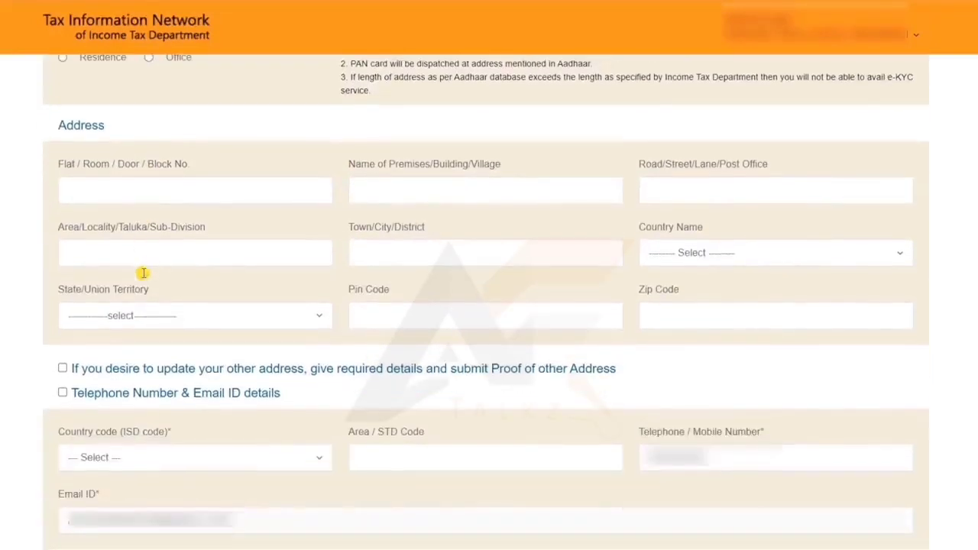
pyautogui.click(101, 190)
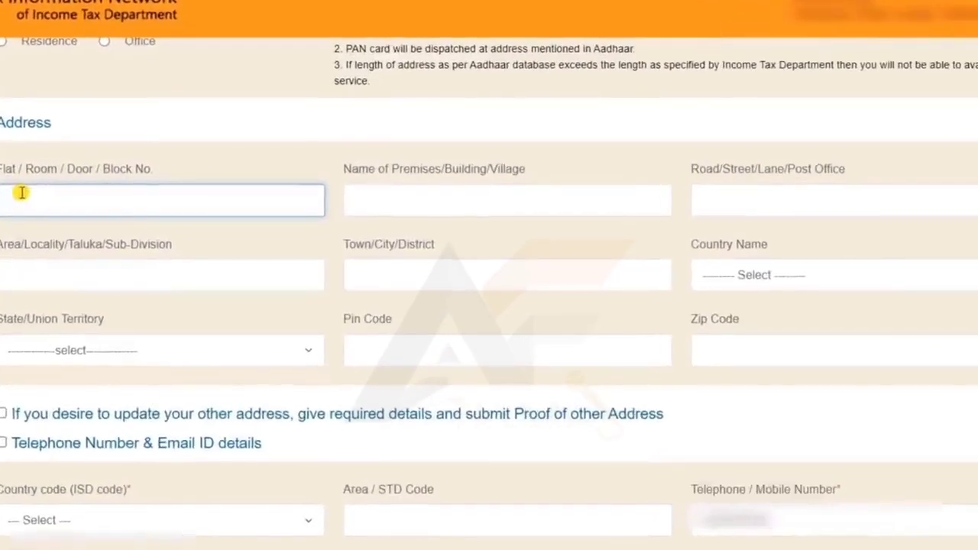
pyautogui.write('DEMO A BLOCK')
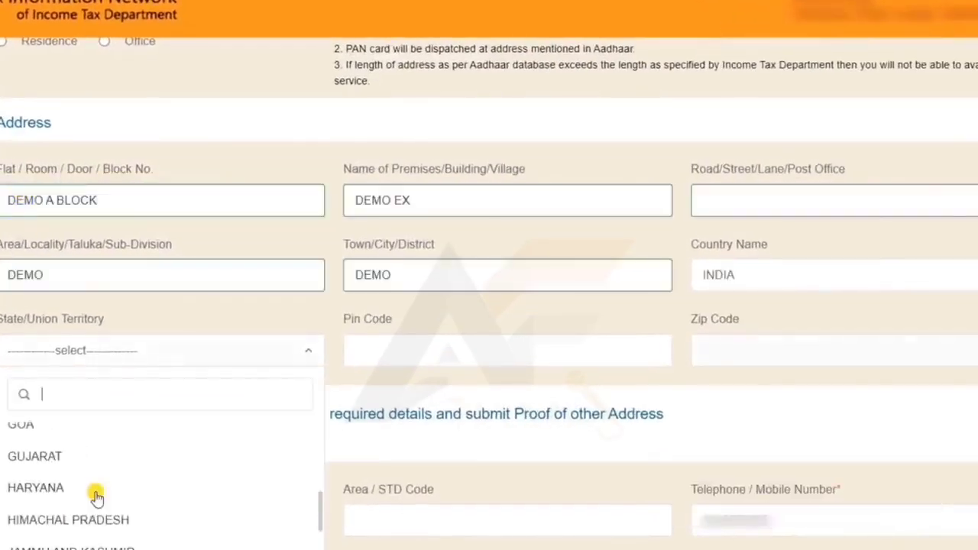
pyautogui.scroll(2, 110, 520)
pyautogui.scroll(-7, 111, 520)
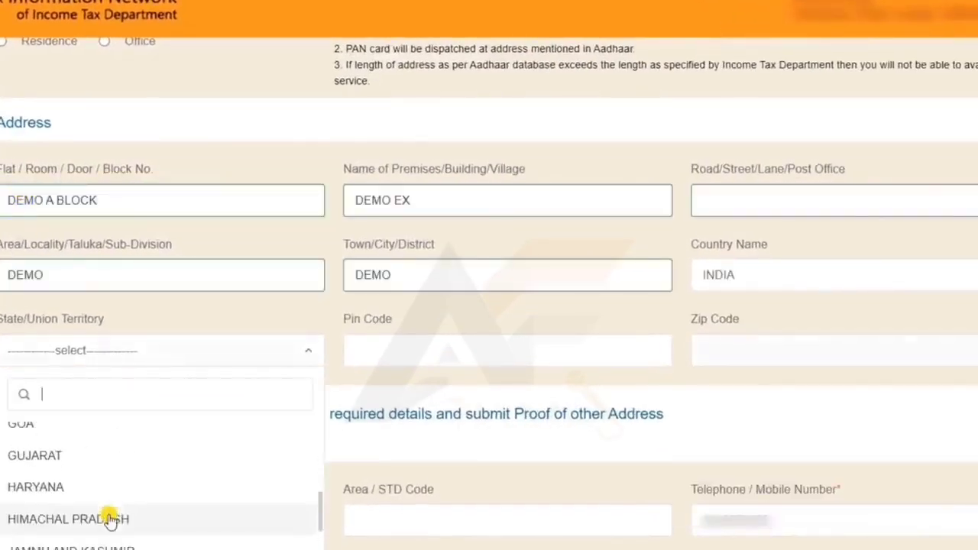
pyautogui.scroll(-3, 111, 520)
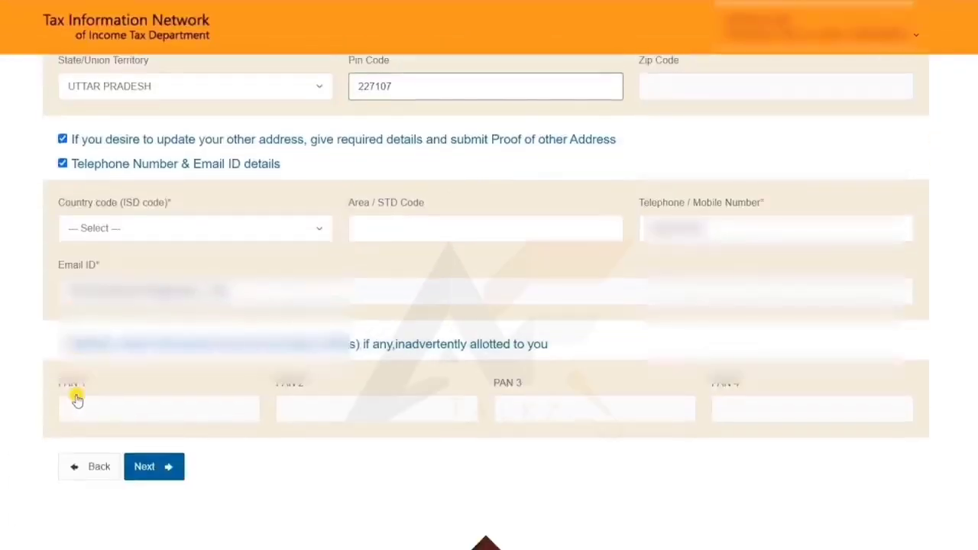
# Step: Set the country dialling code to INDIA (91) and submit the contact details
pyautogui.click(157, 223)
pyautogui.click(147, 353)
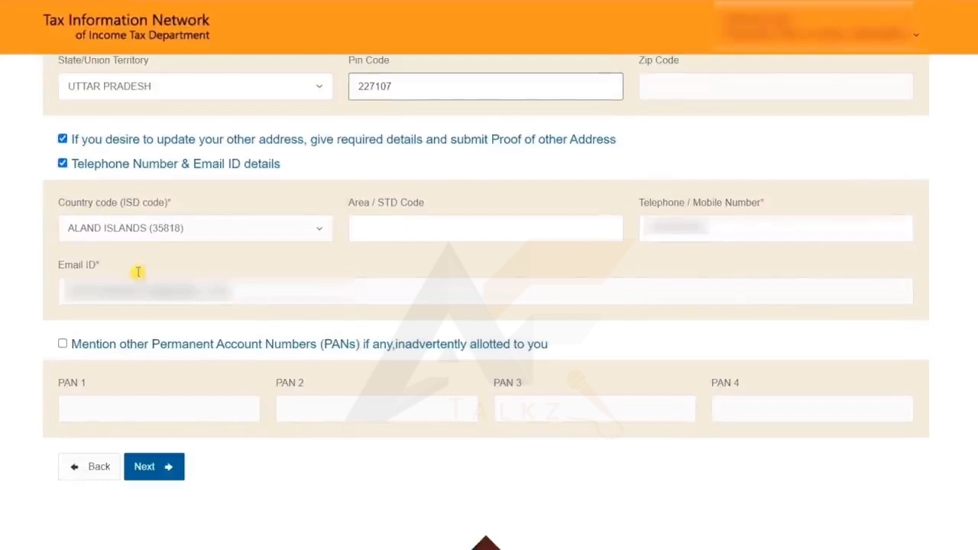
pyautogui.click(133, 227)
pyautogui.scroll(-15, 128, 380)
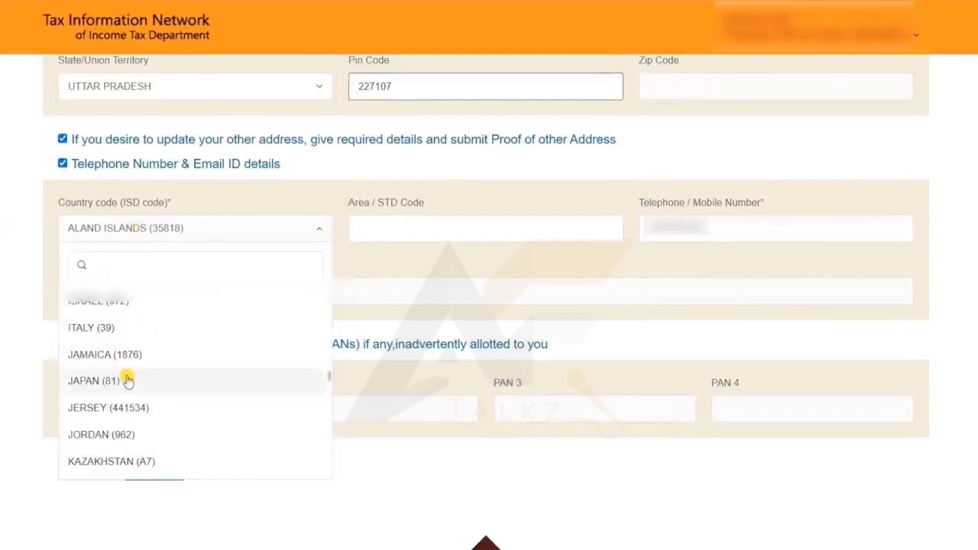
pyautogui.scroll(3, 129, 380)
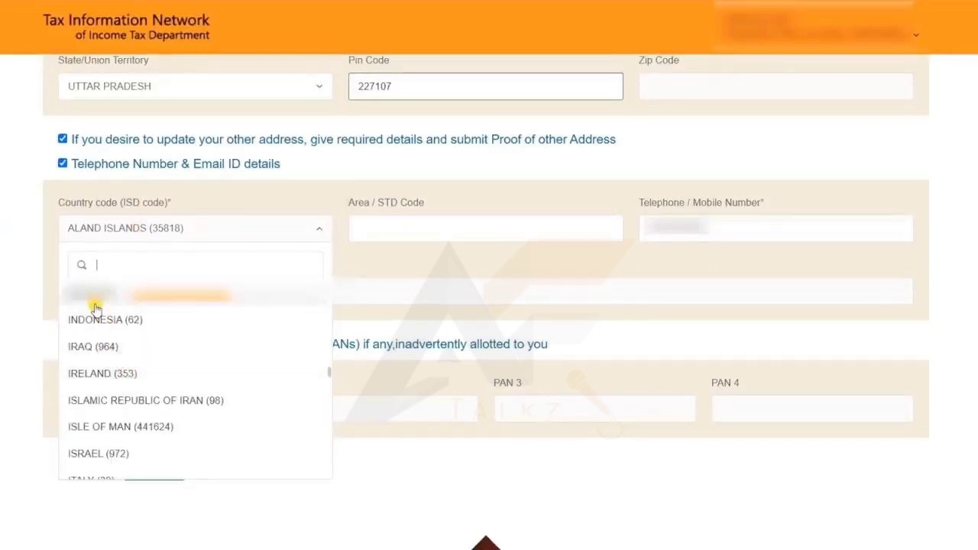
pyautogui.click(93, 298)
pyautogui.click(349, 217)
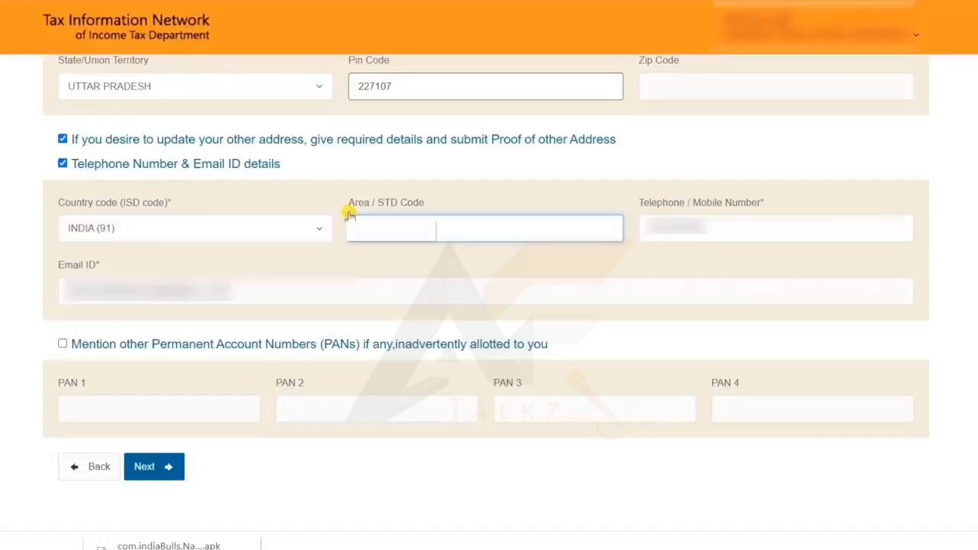
pyautogui.click(169, 466)
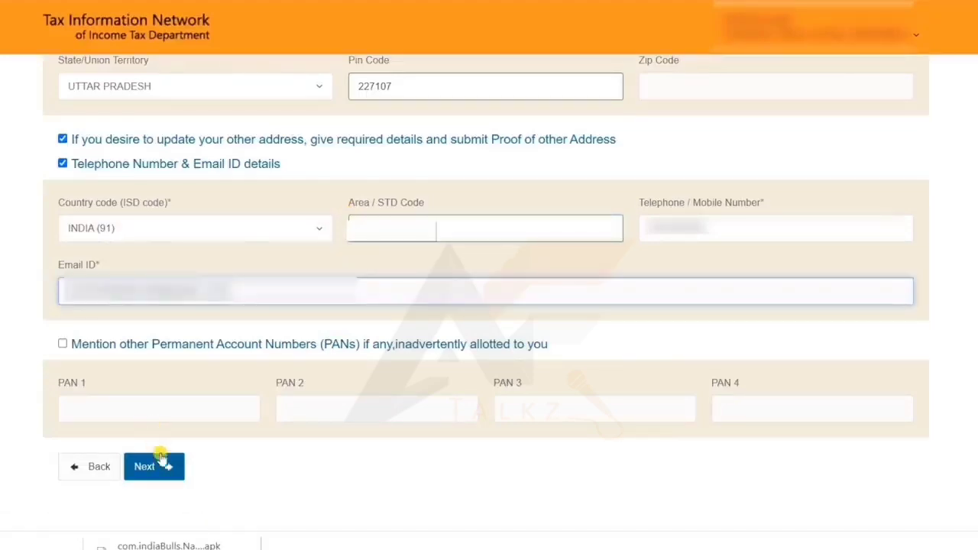
pyautogui.click(160, 461)
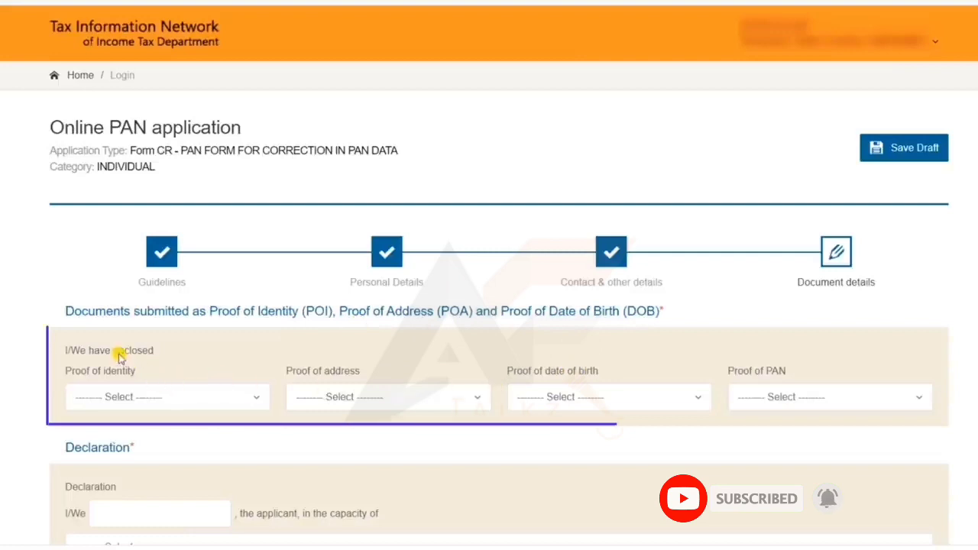
# Step: Select the Aadhaar card as proof of identity
pyautogui.click(149, 399)
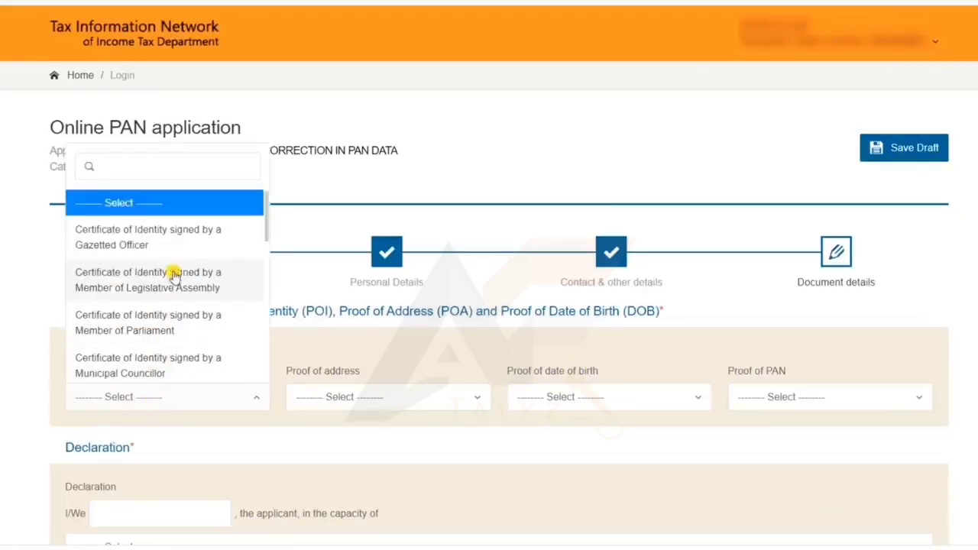
pyautogui.scroll(-1, 169, 289)
pyautogui.scroll(-2, 170, 289)
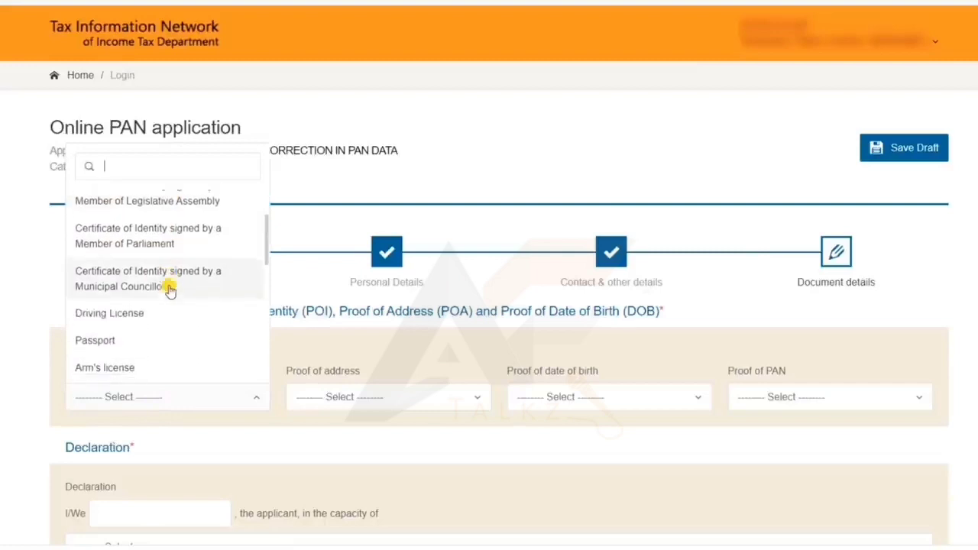
pyautogui.scroll(-2, 170, 289)
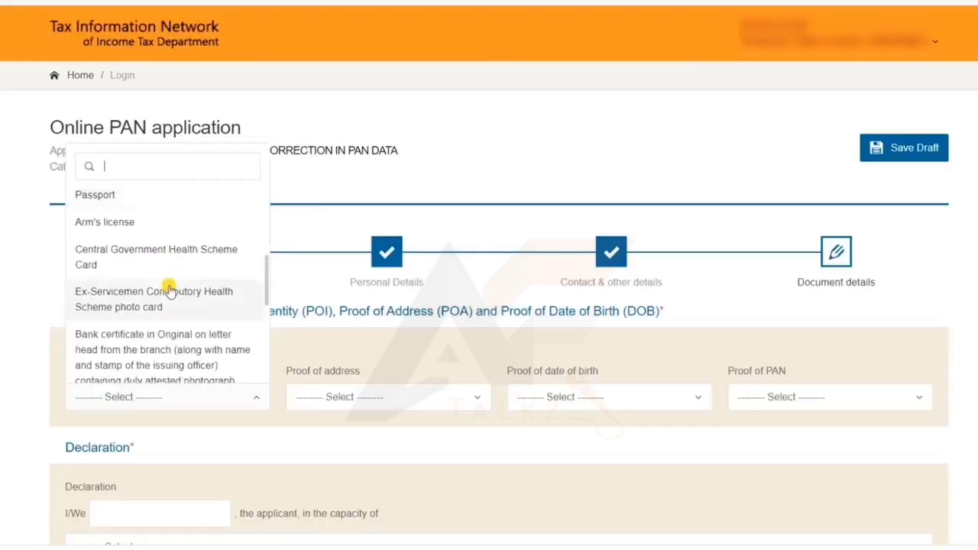
pyautogui.scroll(-3, 169, 288)
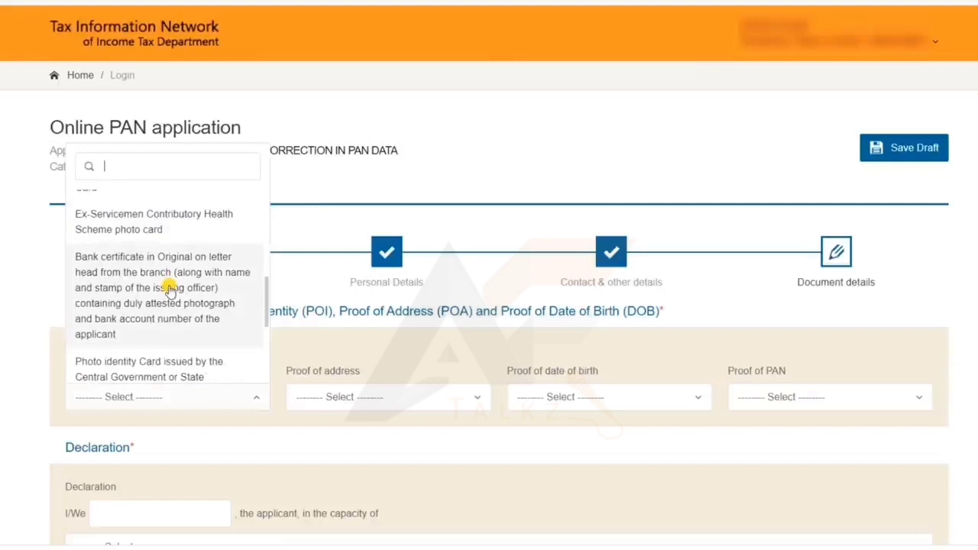
pyautogui.scroll(-2, 169, 289)
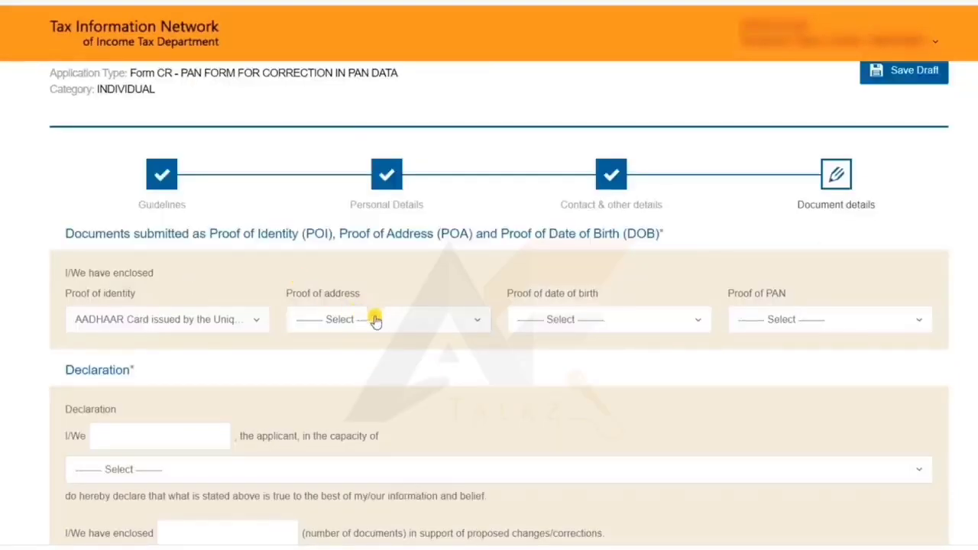
# Step: Set the Aadhaar card as proof of address and proof of date of birth
pyautogui.click(375, 319)
pyautogui.scroll(-3, 380, 257)
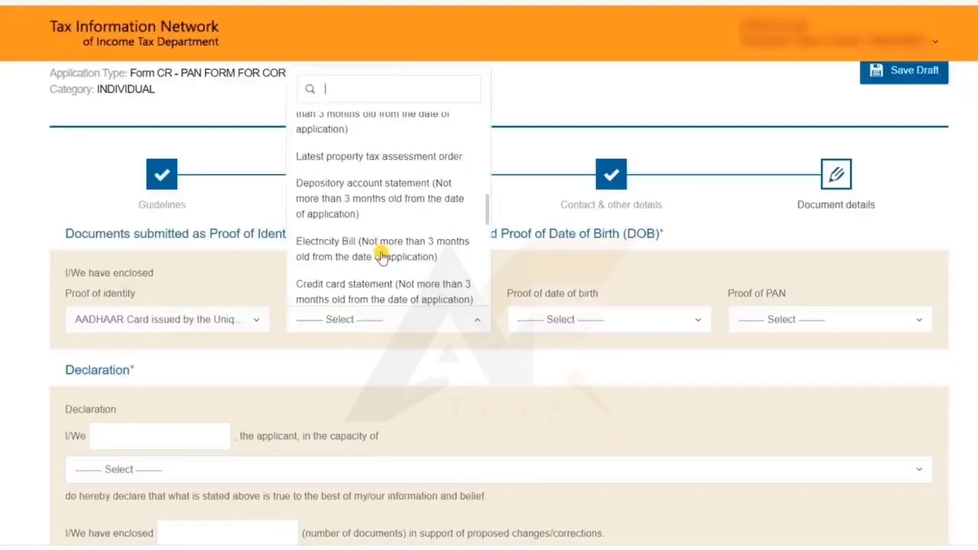
pyautogui.scroll(-5, 380, 256)
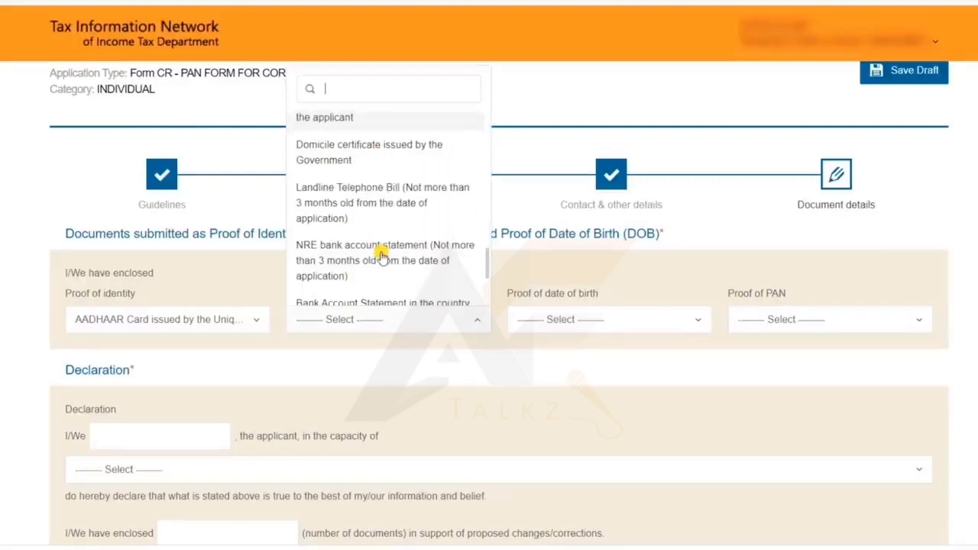
pyautogui.scroll(-2, 382, 258)
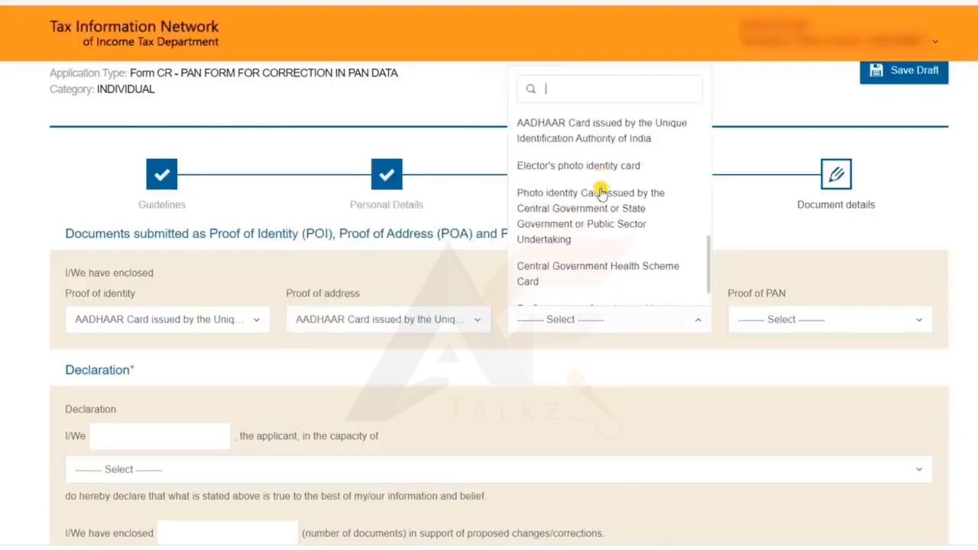
pyautogui.scroll(-1, 601, 194)
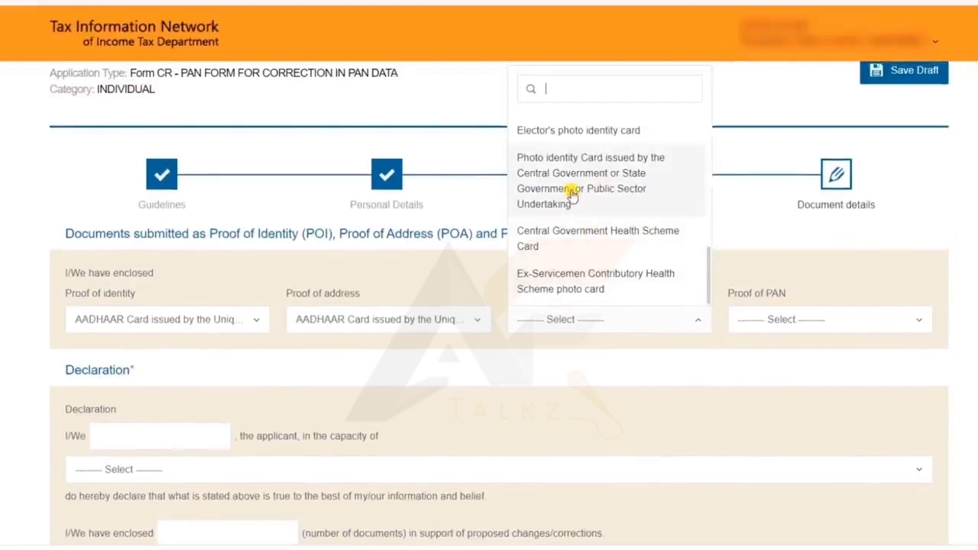
pyautogui.scroll(2, 573, 195)
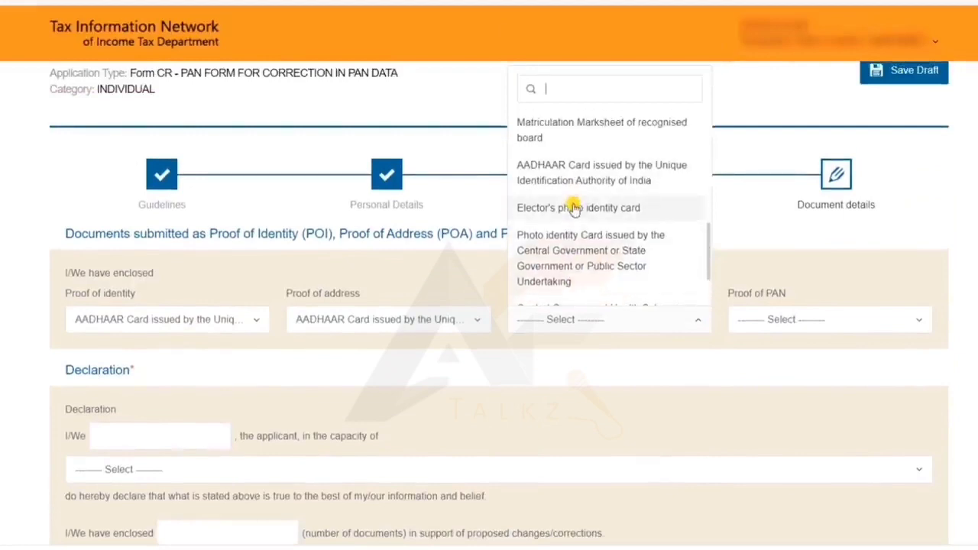
pyautogui.click(572, 183)
pyautogui.click(772, 320)
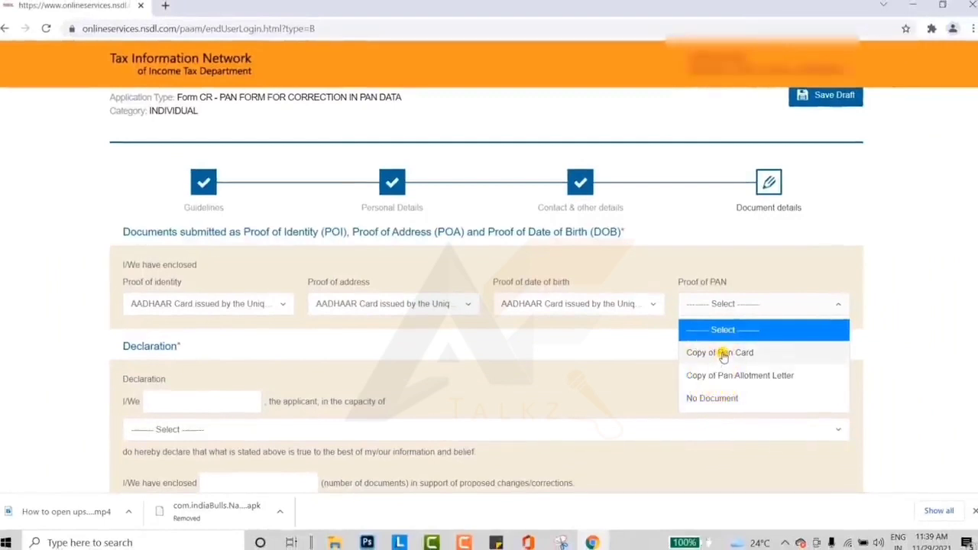
# Step: Choose Copy of Pan Card as PAN proof, declare as Himself/Herself enclosing 2 documents
pyautogui.click(723, 356)
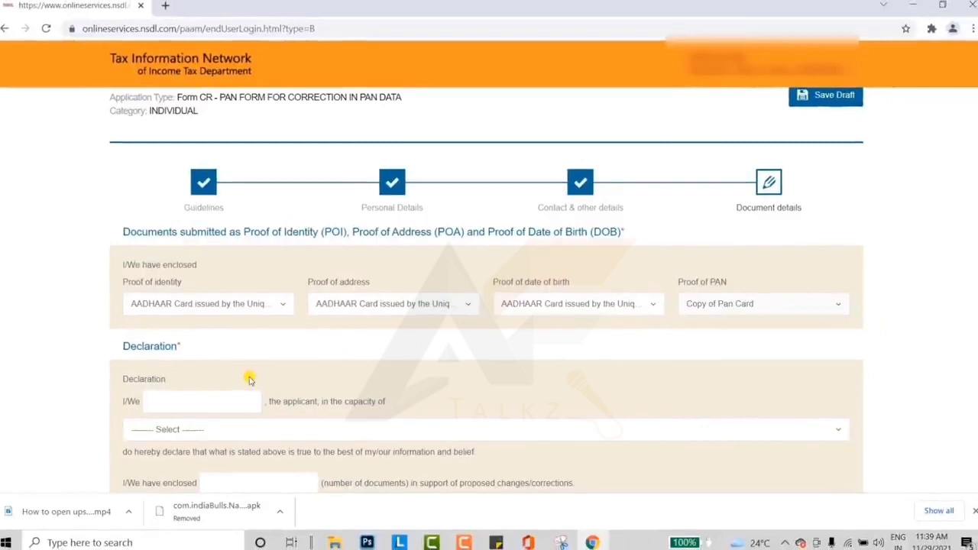
pyautogui.scroll(-1, 251, 377)
pyautogui.click(217, 335)
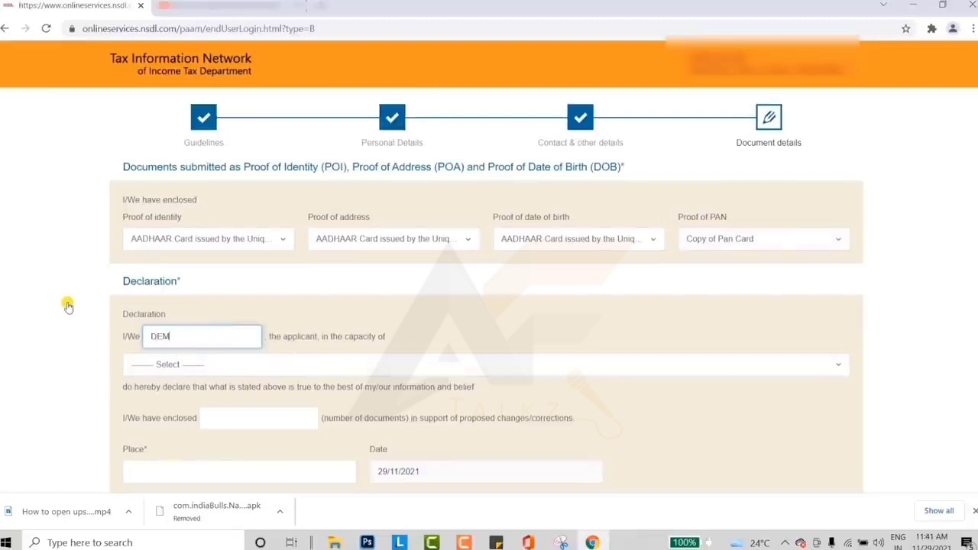
pyautogui.click(176, 366)
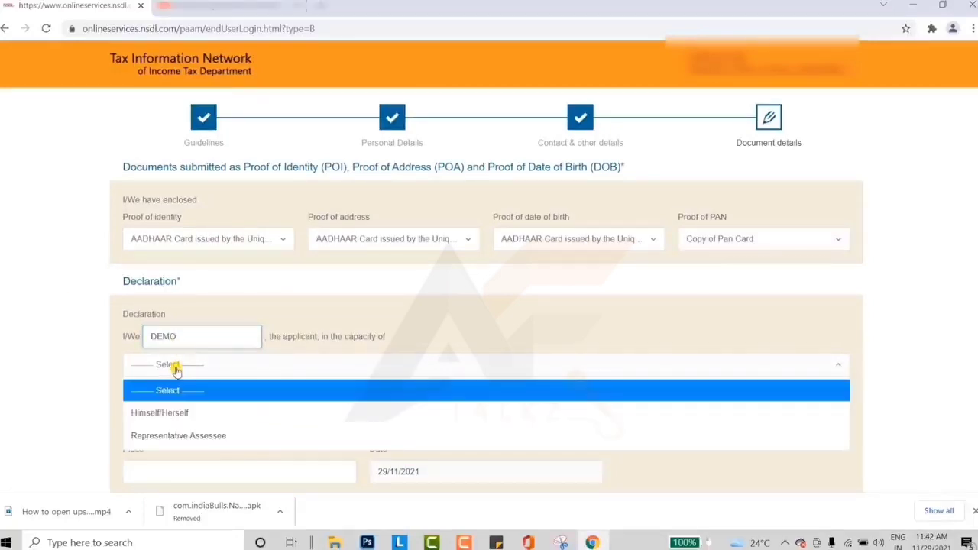
pyautogui.click(160, 412)
pyautogui.scroll(-1, 322, 372)
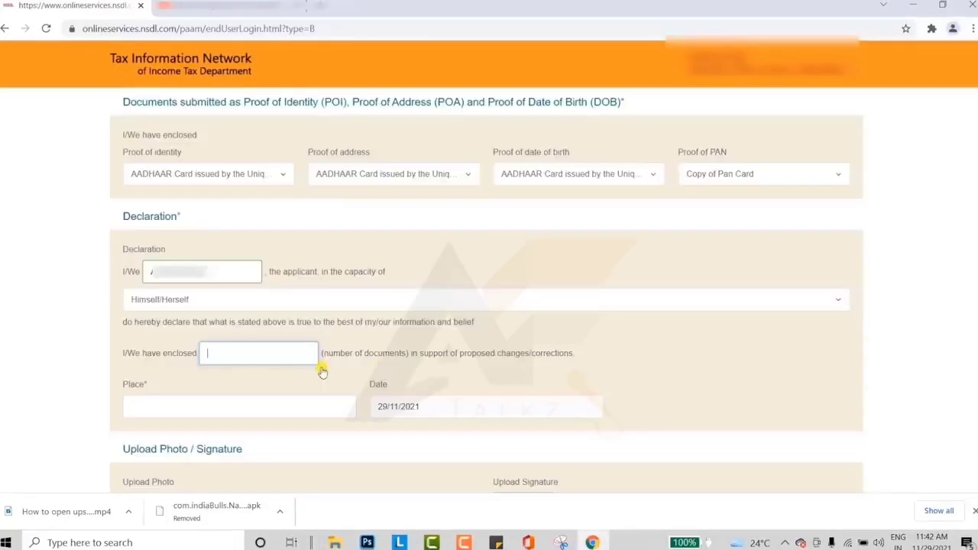
pyautogui.write('2')
# Step: Fill in the Place field of the declaration
pyautogui.scroll(1, 412, 320)
pyautogui.scroll(-4, 397, 286)
pyautogui.scroll(1, 397, 289)
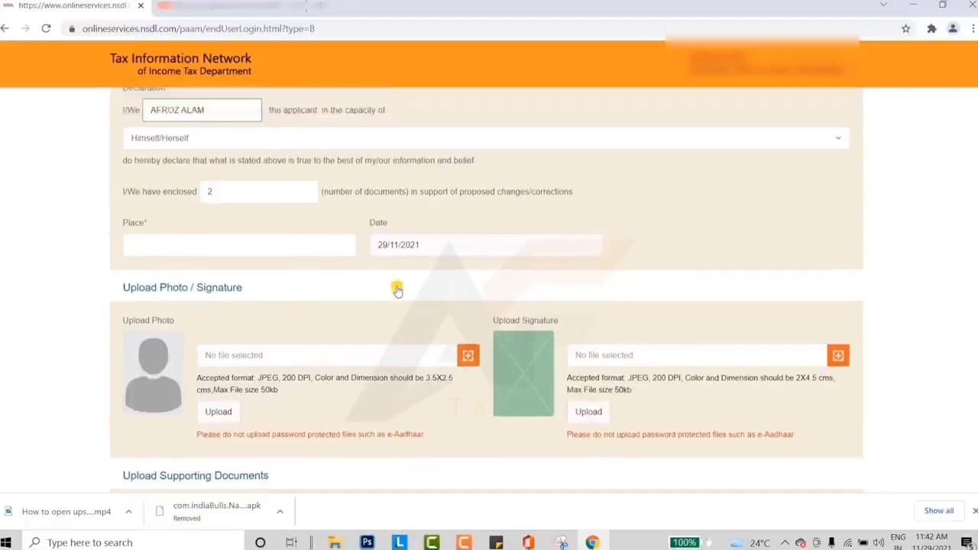
pyautogui.scroll(2, 397, 289)
pyautogui.click(217, 336)
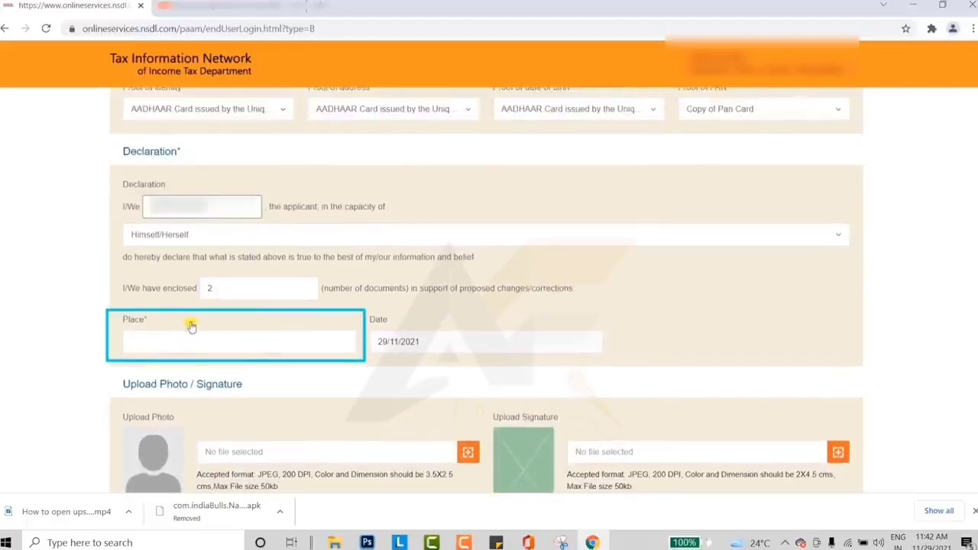
pyautogui.click(160, 330)
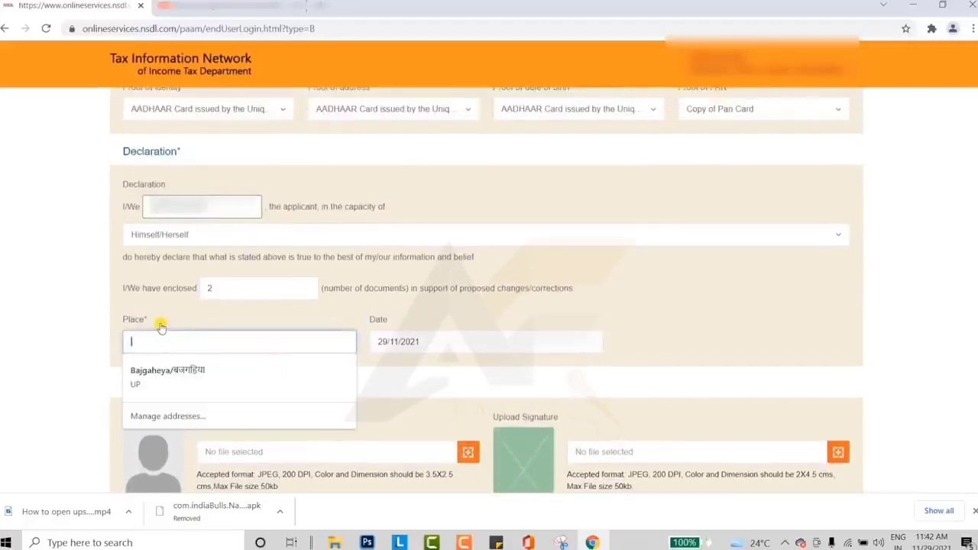
pyautogui.scroll(-4, 382, 360)
pyautogui.scroll(1, 199, 207)
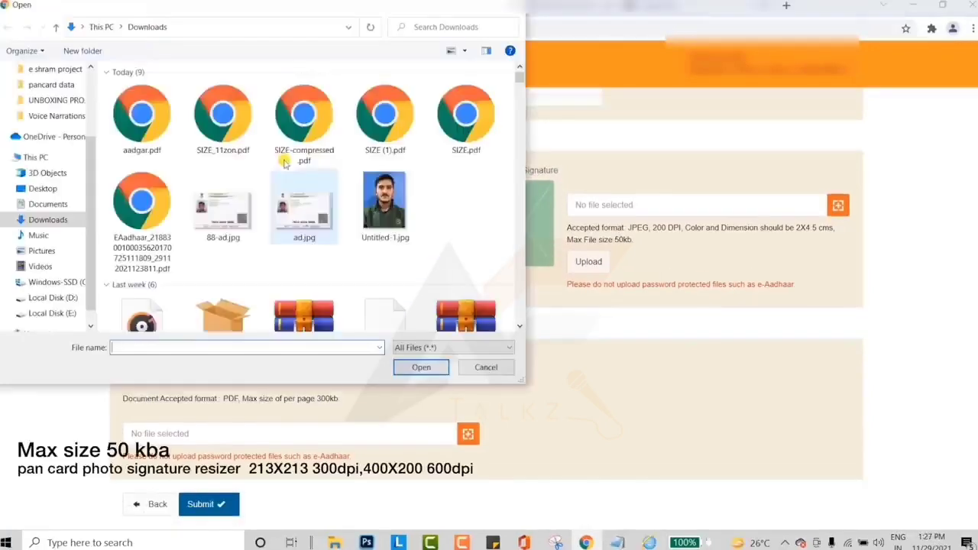
# Step: Upload Untitled-1.jpg as the applicant's photo
pyautogui.click(369, 196)
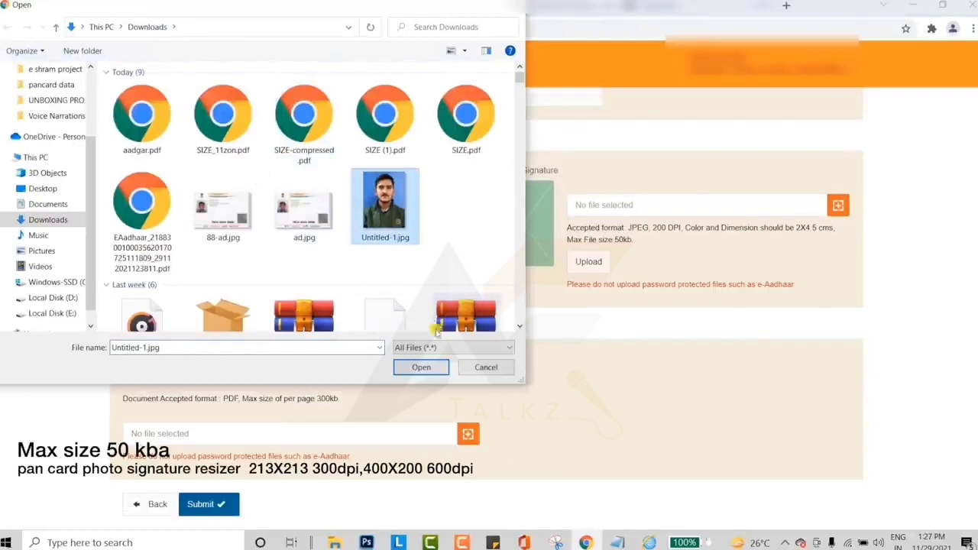
pyautogui.click(428, 368)
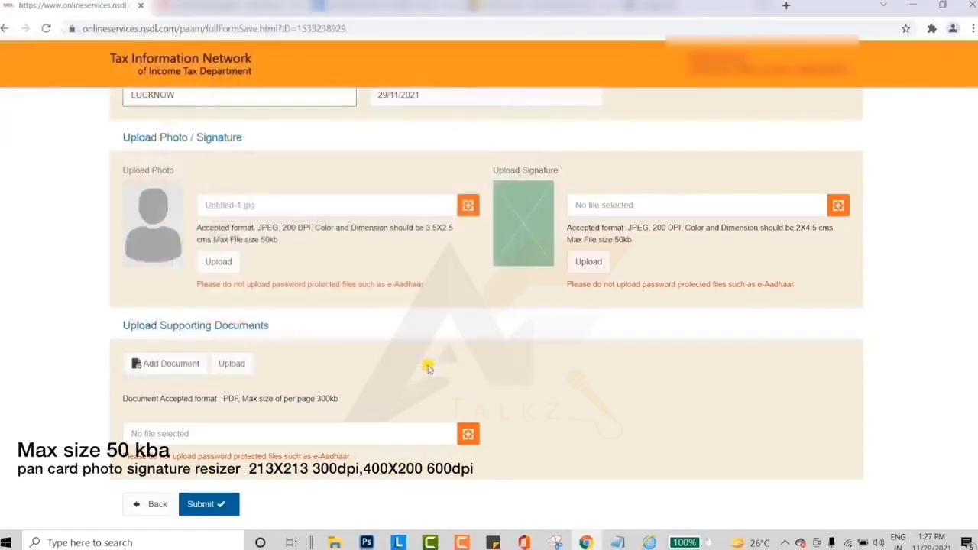
pyautogui.click(218, 262)
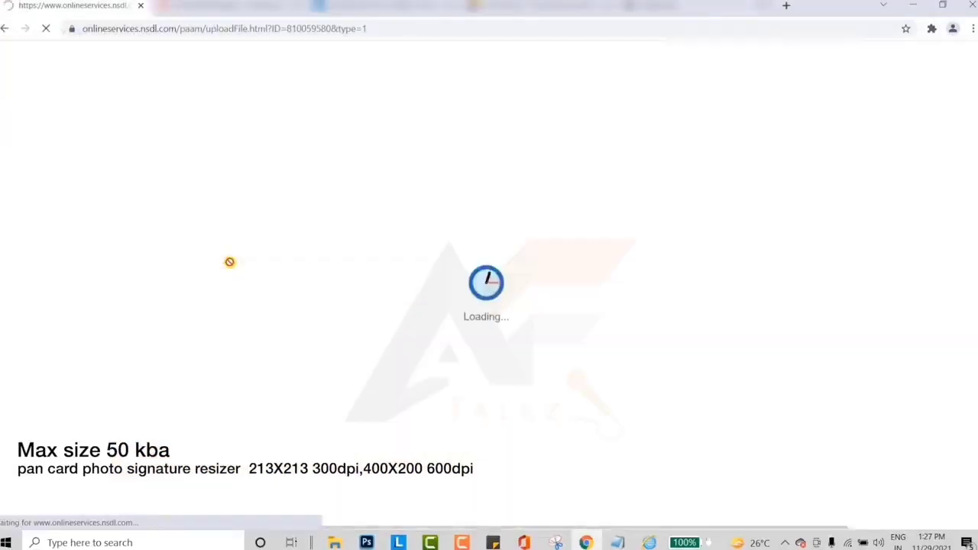
# Step: Upload sign update.jpg as the applicant's signature
pyautogui.scroll(-7, 282, 316)
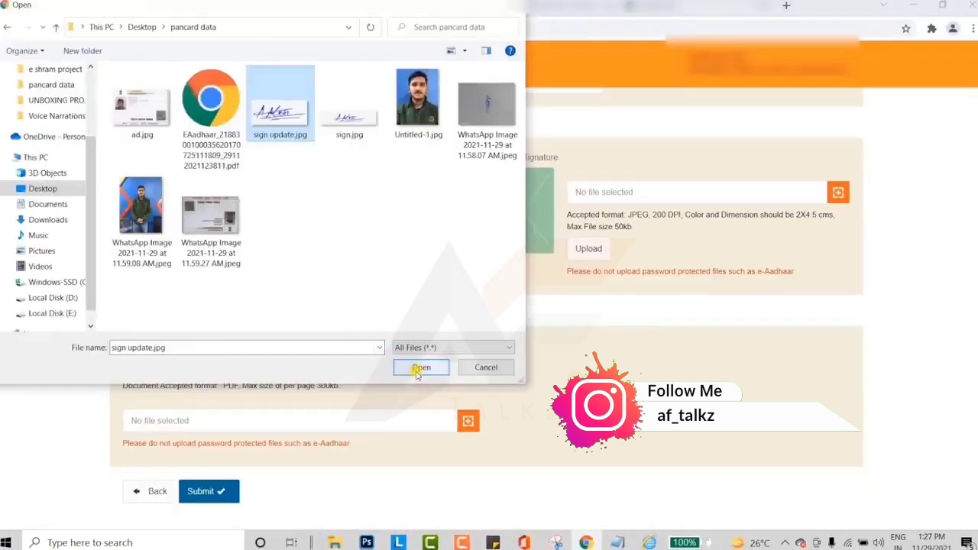
pyautogui.click(420, 367)
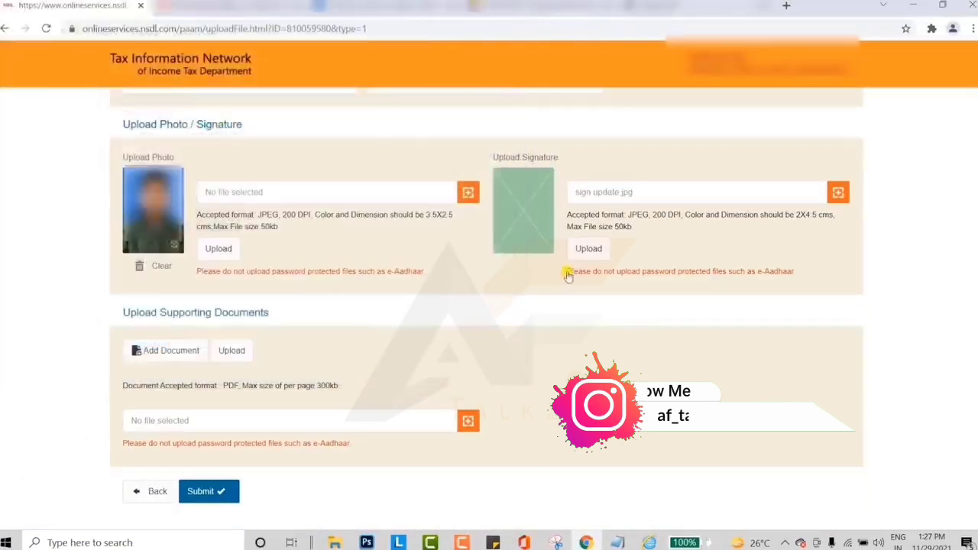
pyautogui.click(588, 250)
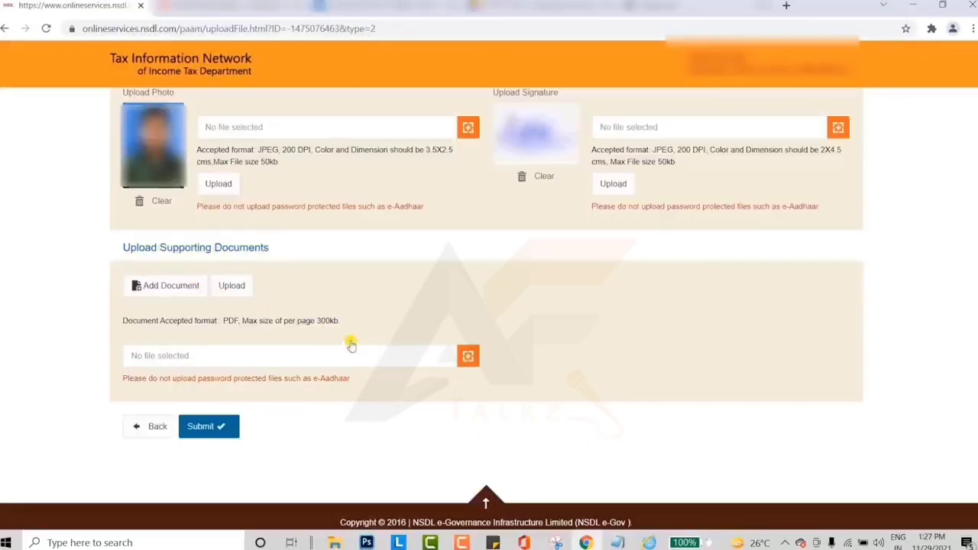
# Step: Upload aadgar.pdf from the Downloads folder as the correction's supporting document
pyautogui.click(467, 357)
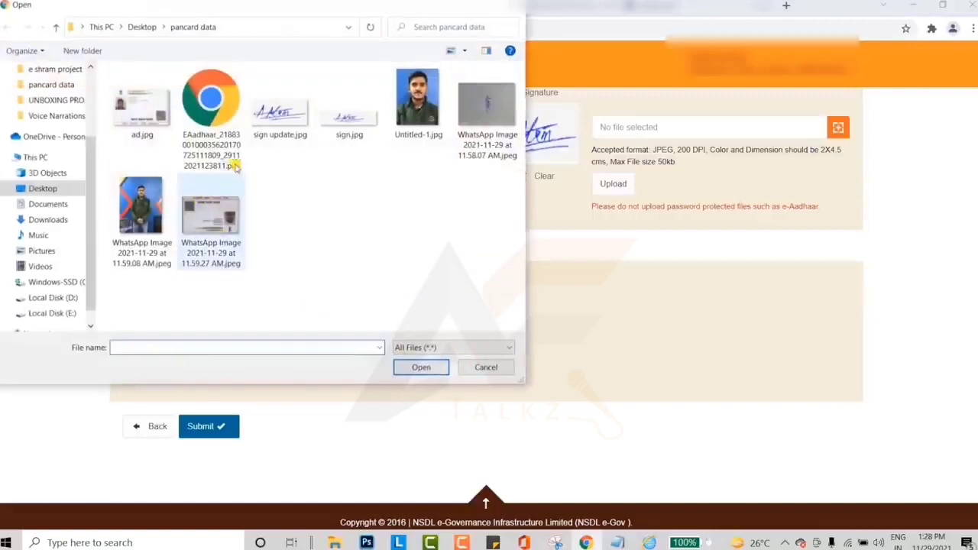
pyautogui.click(47, 219)
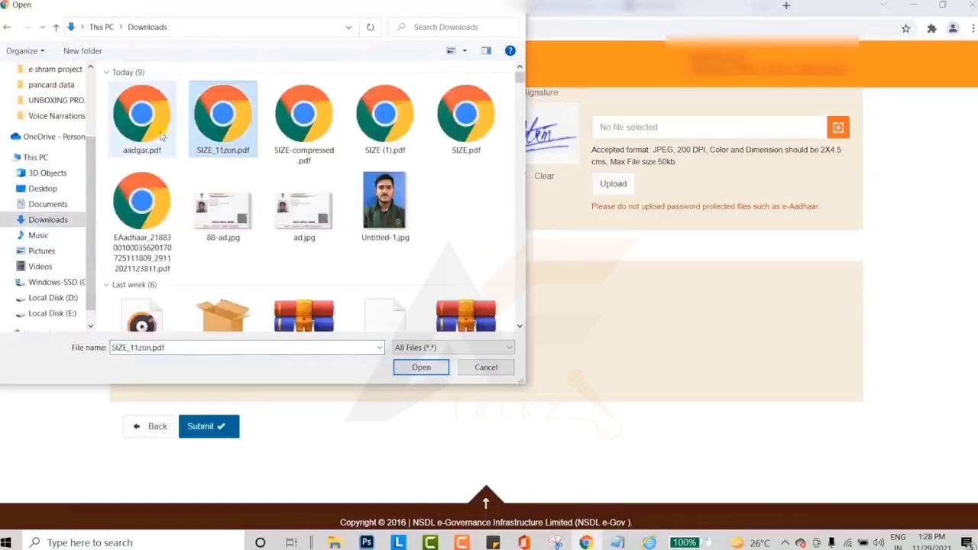
pyautogui.click(161, 136)
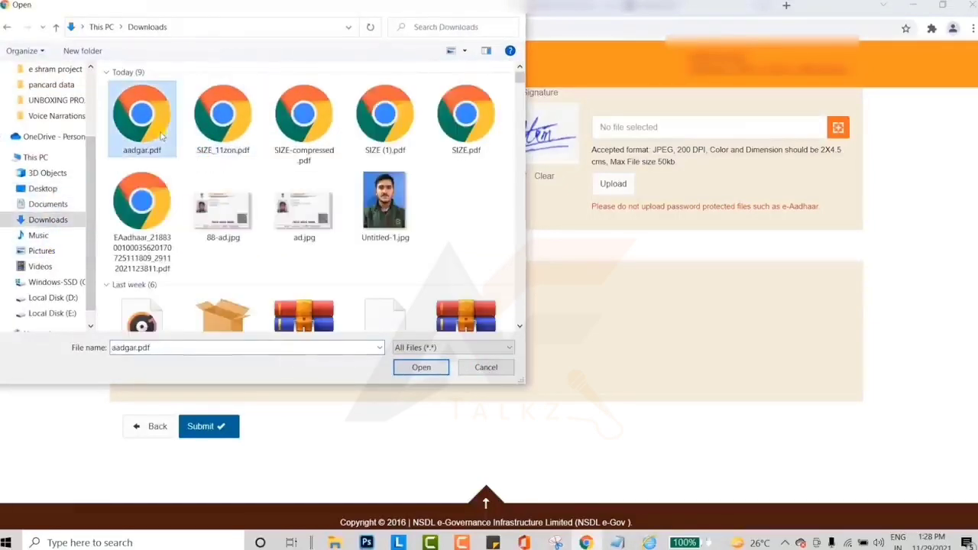
pyautogui.click(419, 367)
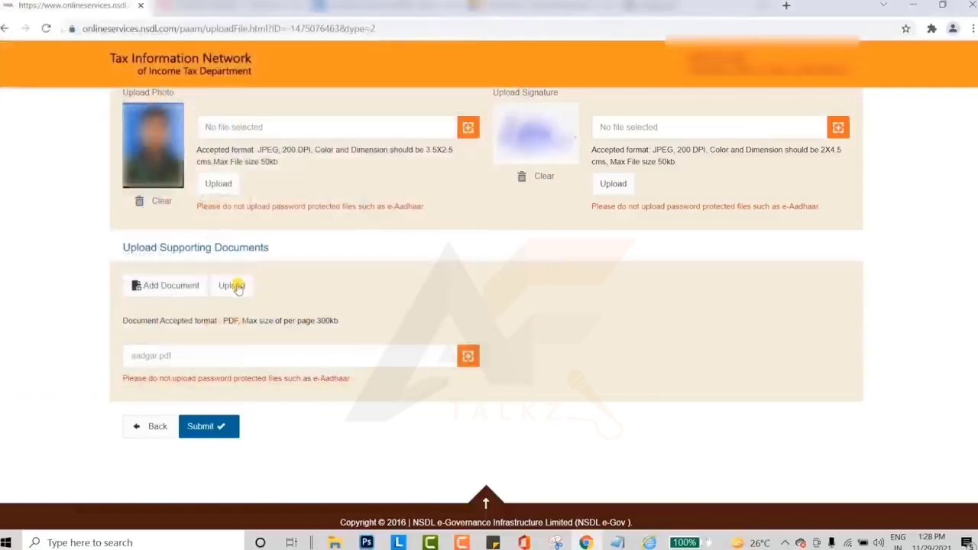
pyautogui.click(232, 285)
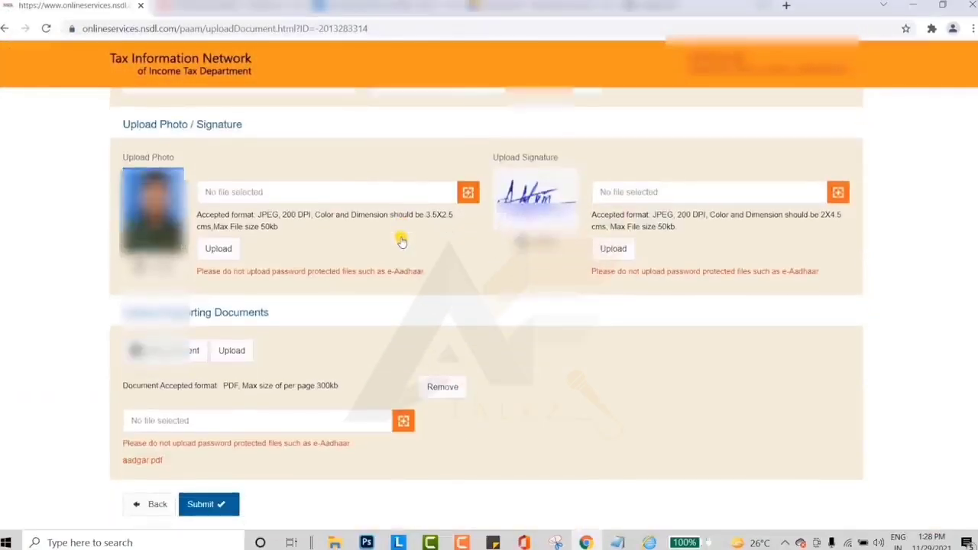
pyautogui.scroll(-1, 400, 241)
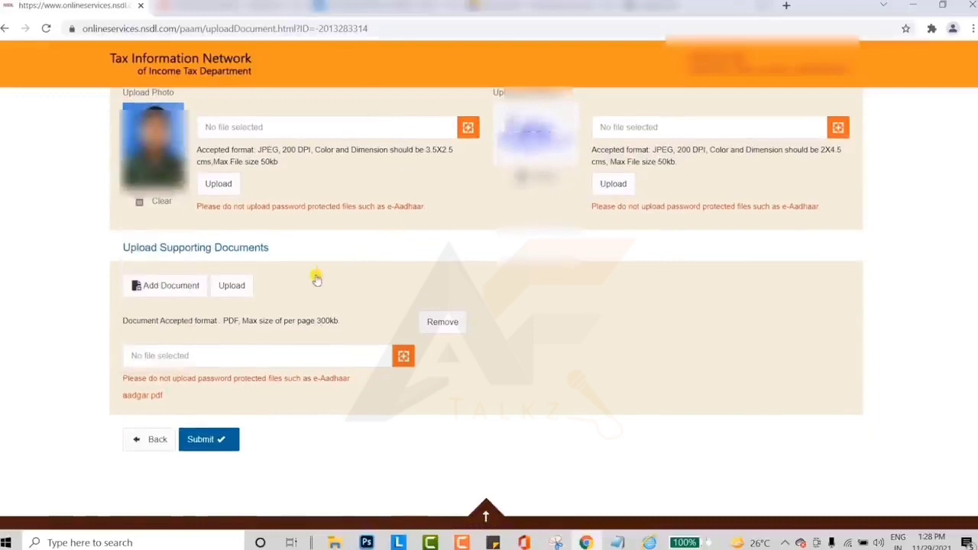
pyautogui.scroll(-1, 210, 411)
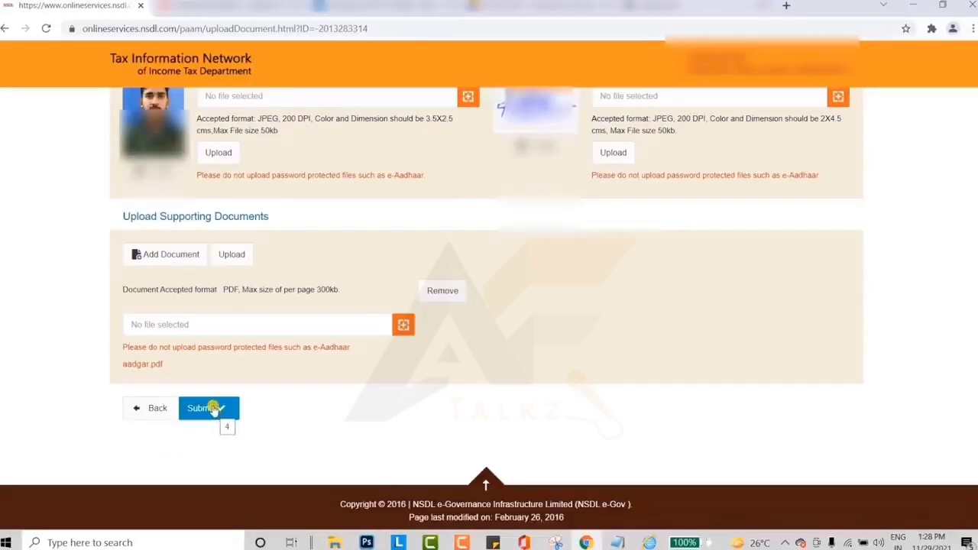
# Step: Submit the completed PAN correction form to reach the Form CR mode-of-payment page
pyautogui.click(208, 409)
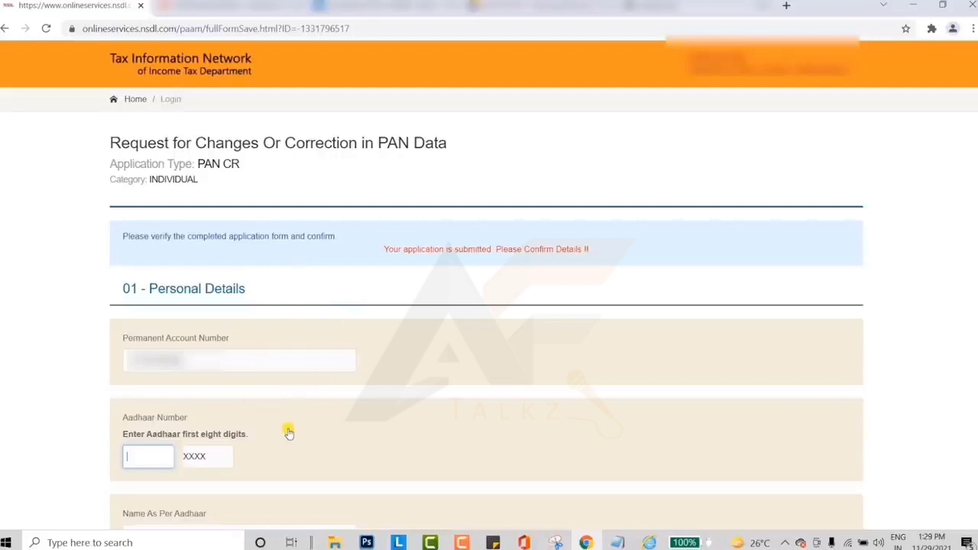
pyautogui.scroll(-3, 289, 432)
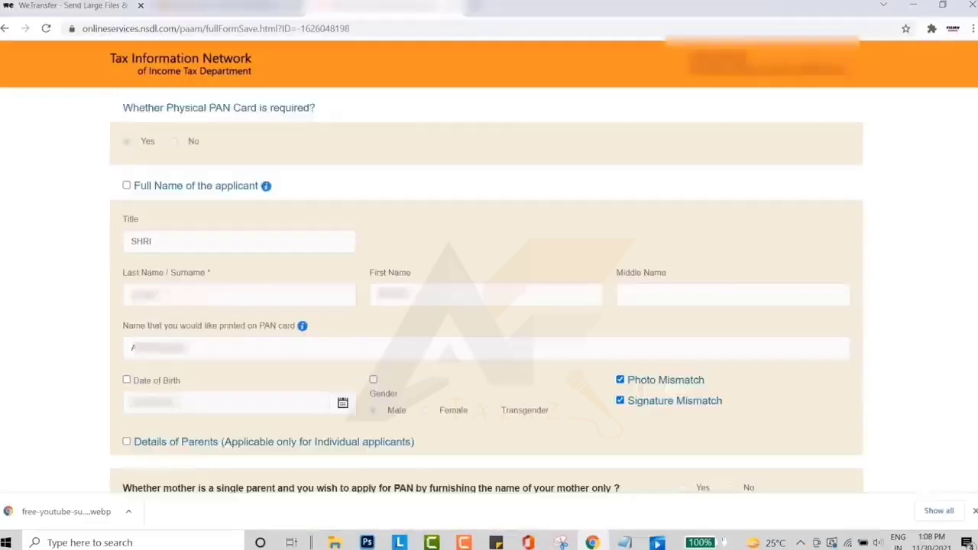
pyautogui.scroll(-15, 489, 305)
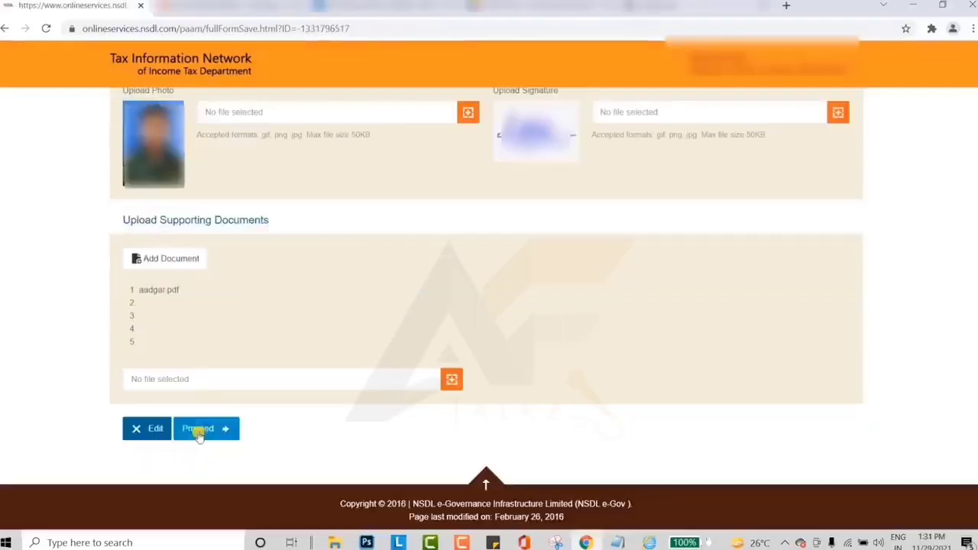
pyautogui.click(203, 430)
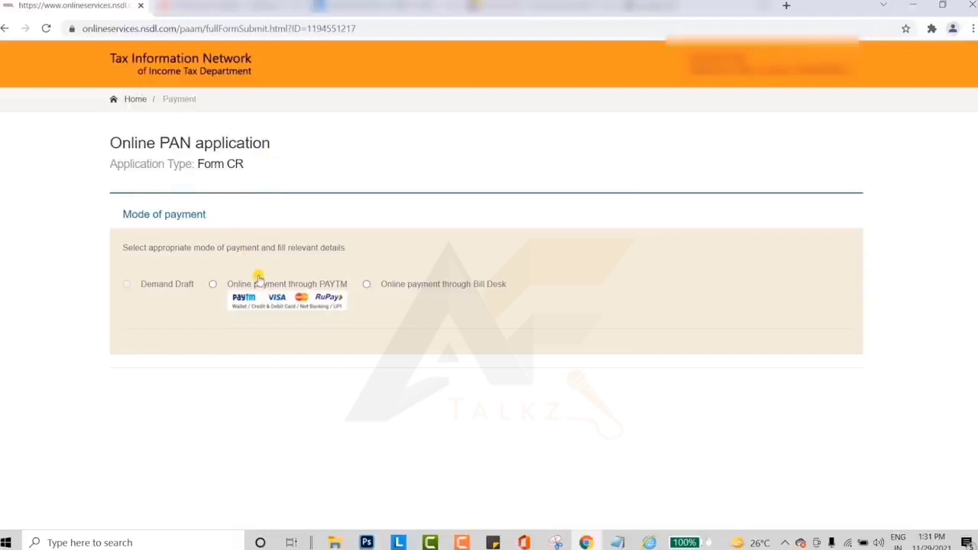
# Step: Choose Online payment through PAYTM and confirm the 106.90 fee to reach Paytm checkout
pyautogui.click(213, 292)
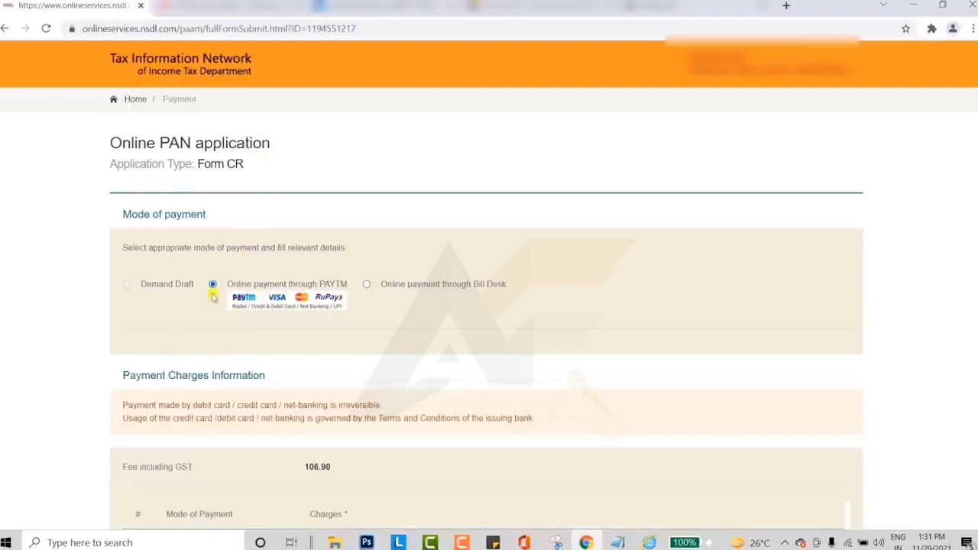
pyautogui.scroll(-3, 205, 318)
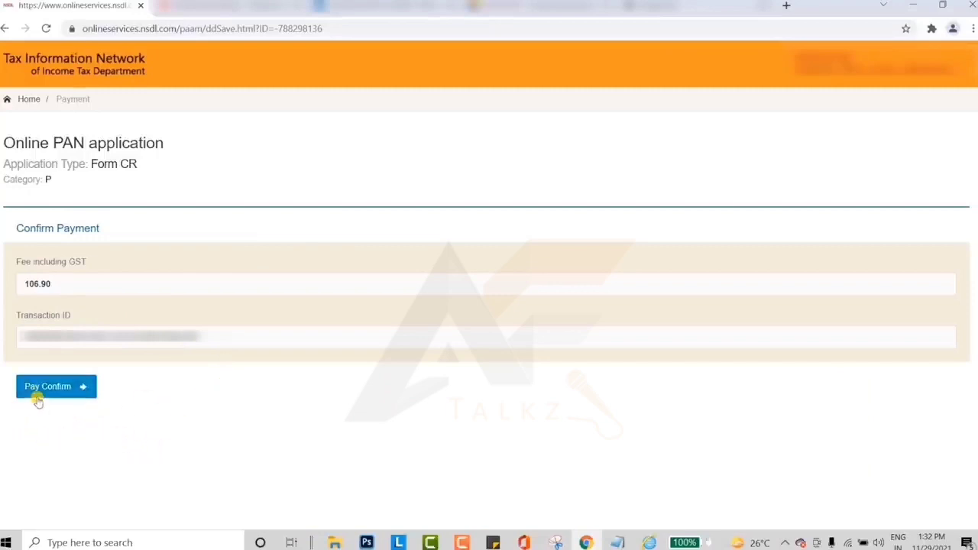
pyautogui.click(38, 395)
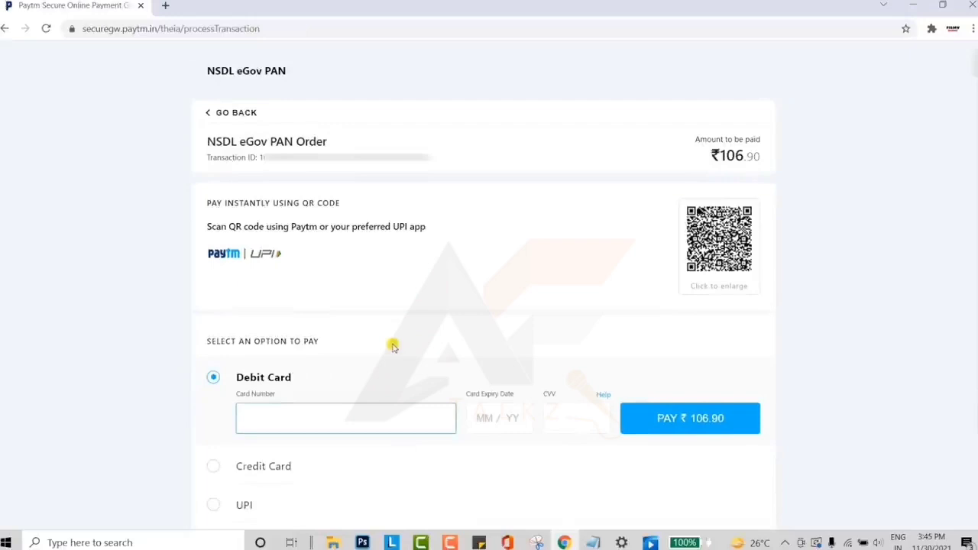
pyautogui.scroll(-1, 393, 343)
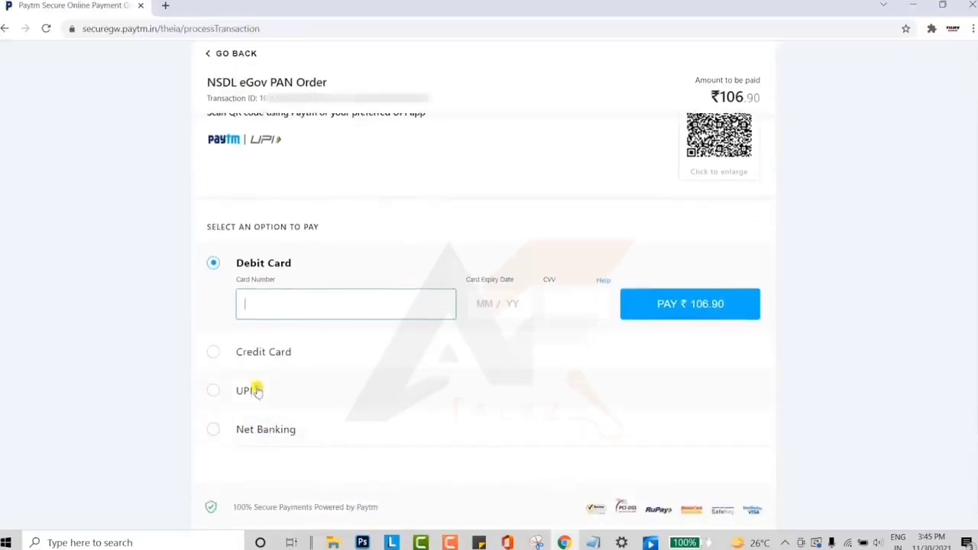
# Step: Pay the ₹106.90 by card with the bank OTP, declining to save the password
pyautogui.click(269, 354)
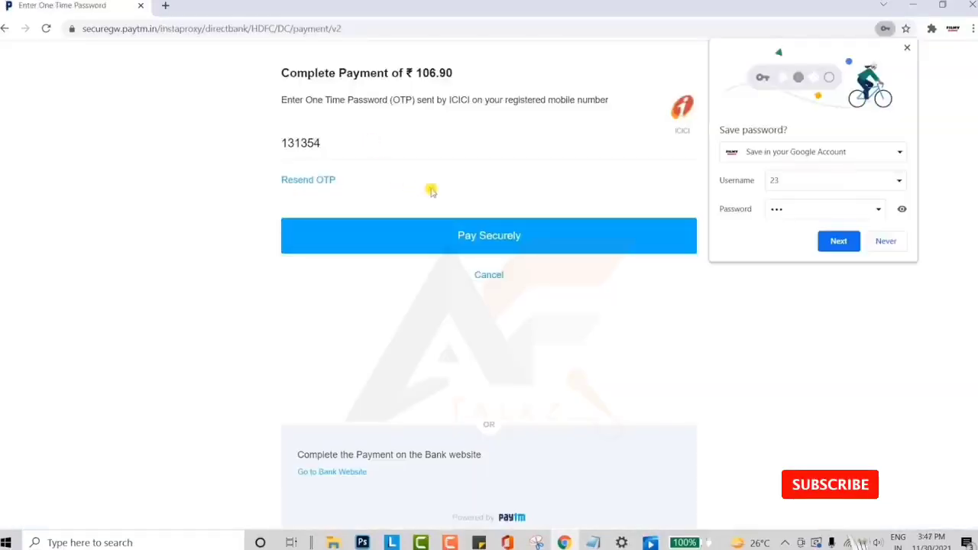
pyautogui.click(502, 242)
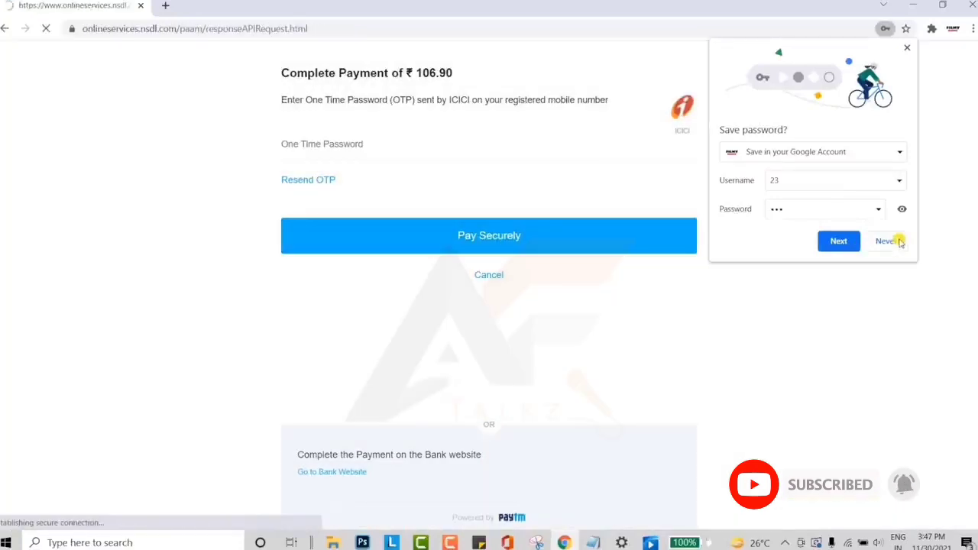
pyautogui.click(894, 242)
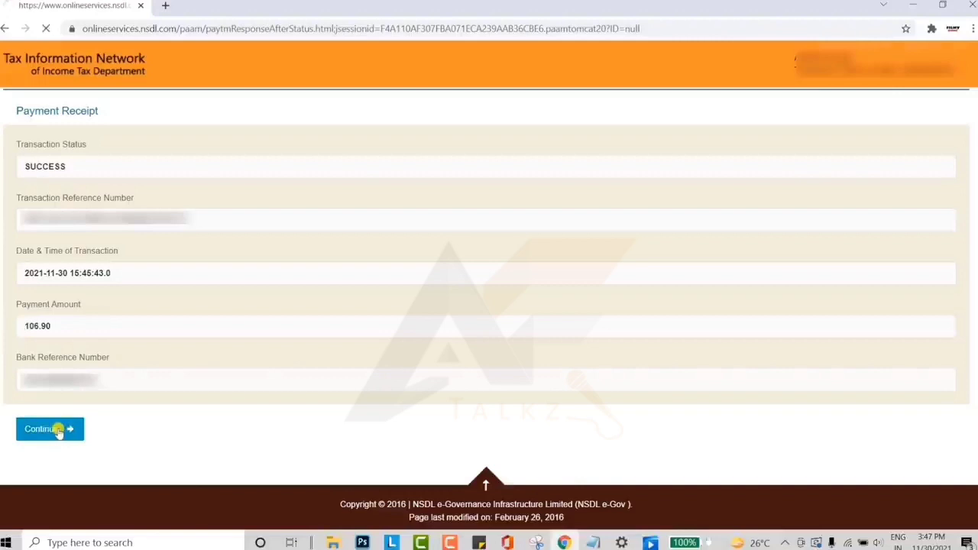
# Step: Consent to Aadhaar e-signing, verify the Aadhaar by OTP, and authorize NSDL eSign
pyautogui.scroll(-3, 201, 311)
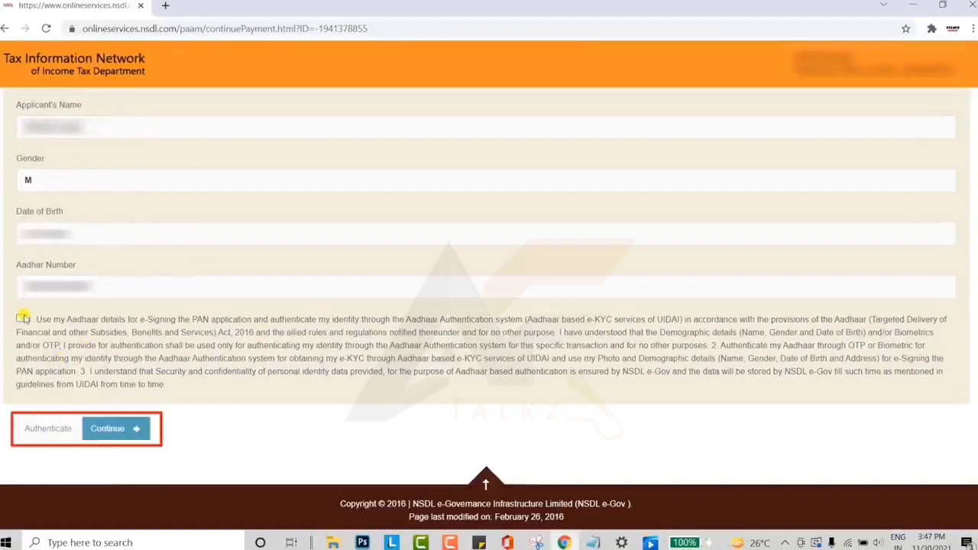
pyautogui.click(20, 319)
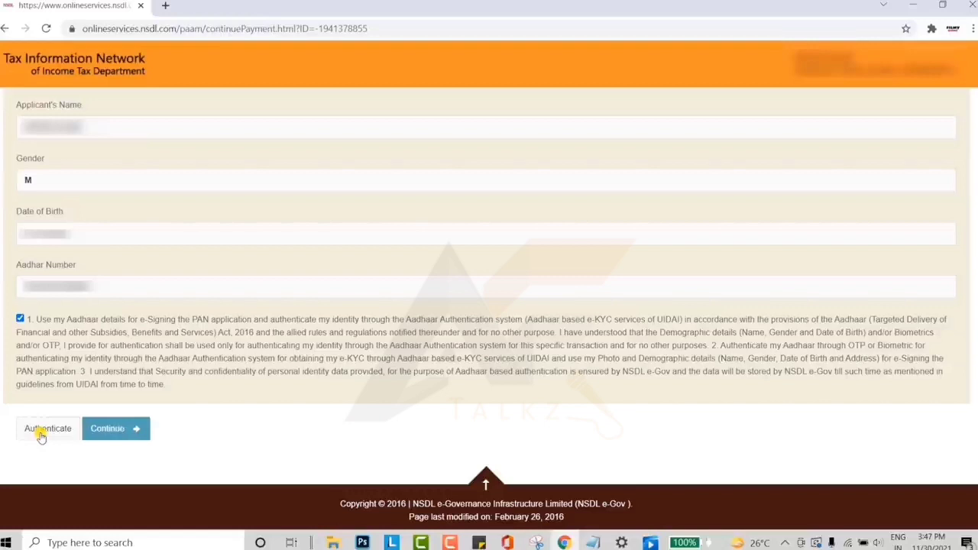
pyautogui.click(41, 432)
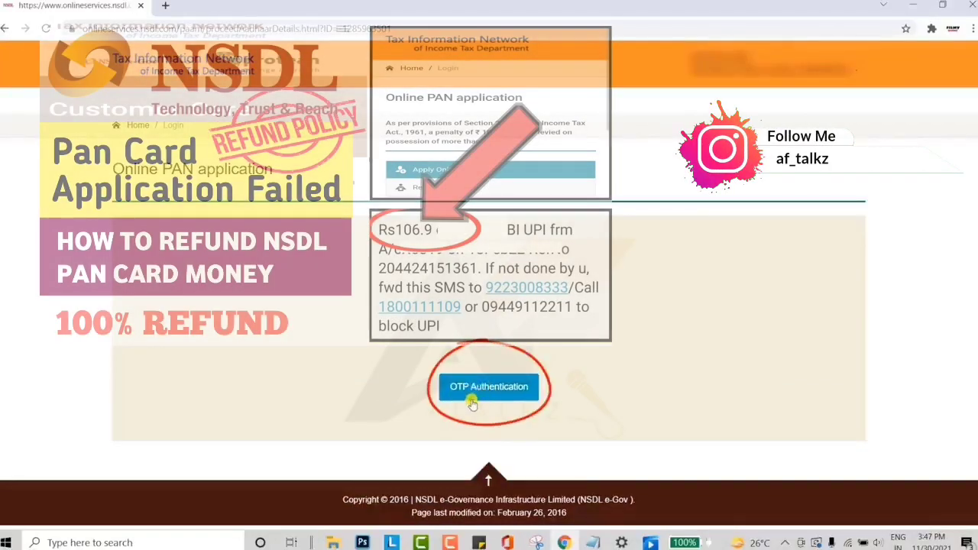
pyautogui.click(474, 388)
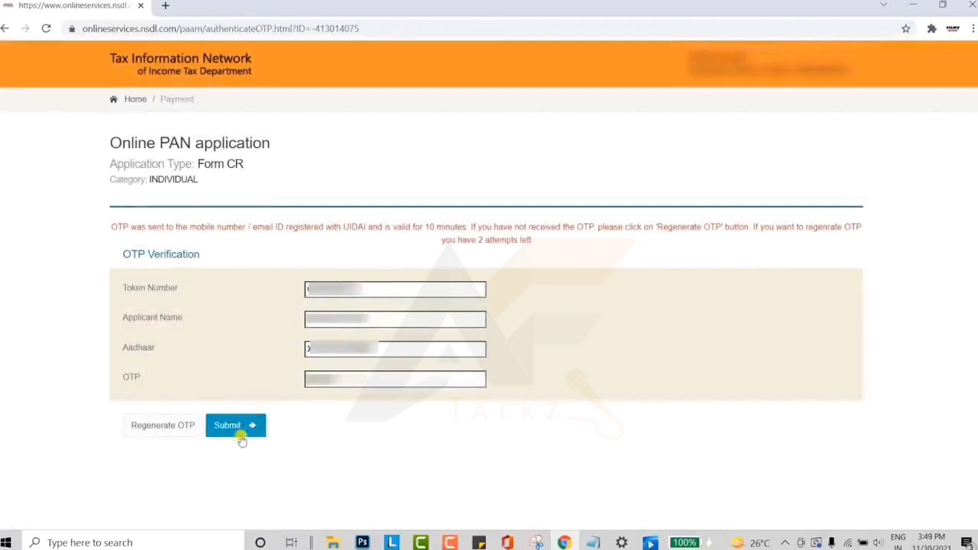
pyautogui.click(240, 427)
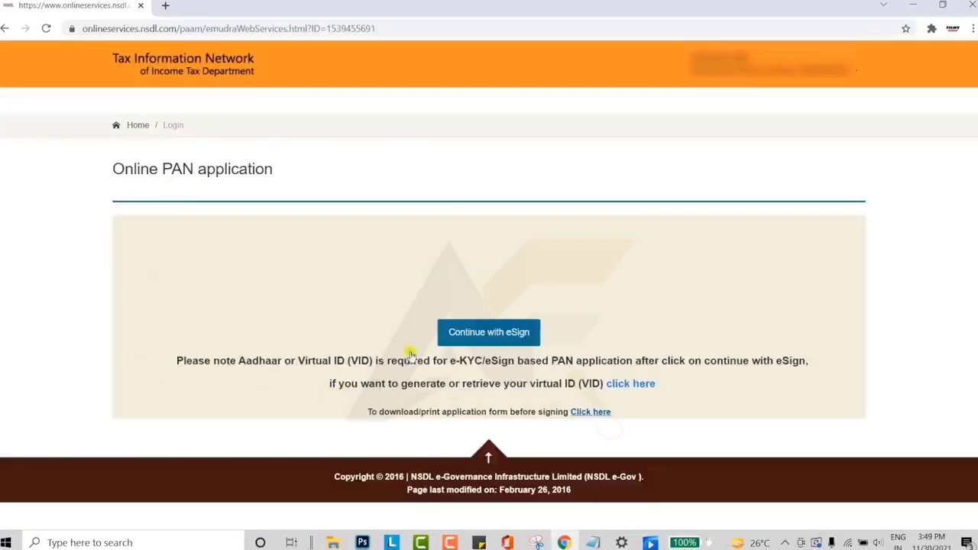
pyautogui.click(458, 333)
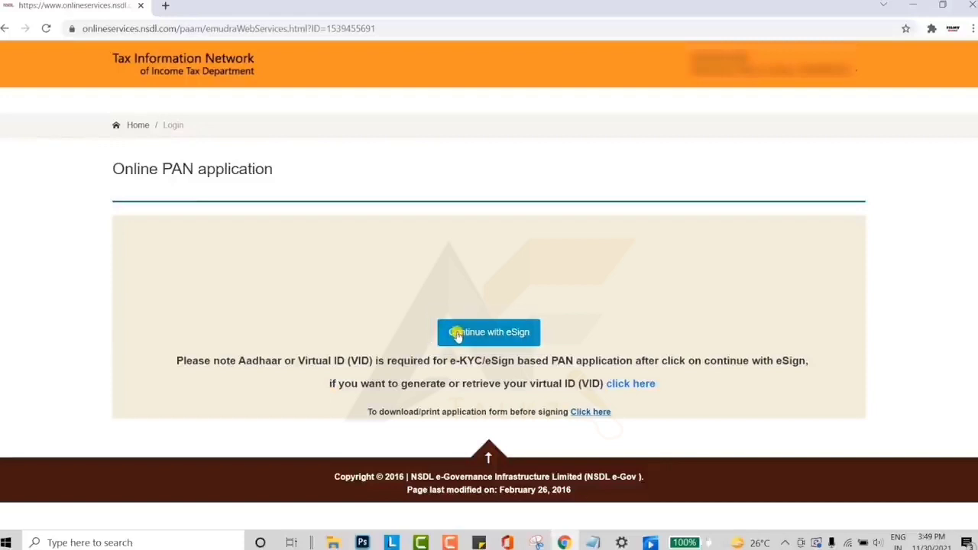
pyautogui.click(263, 138)
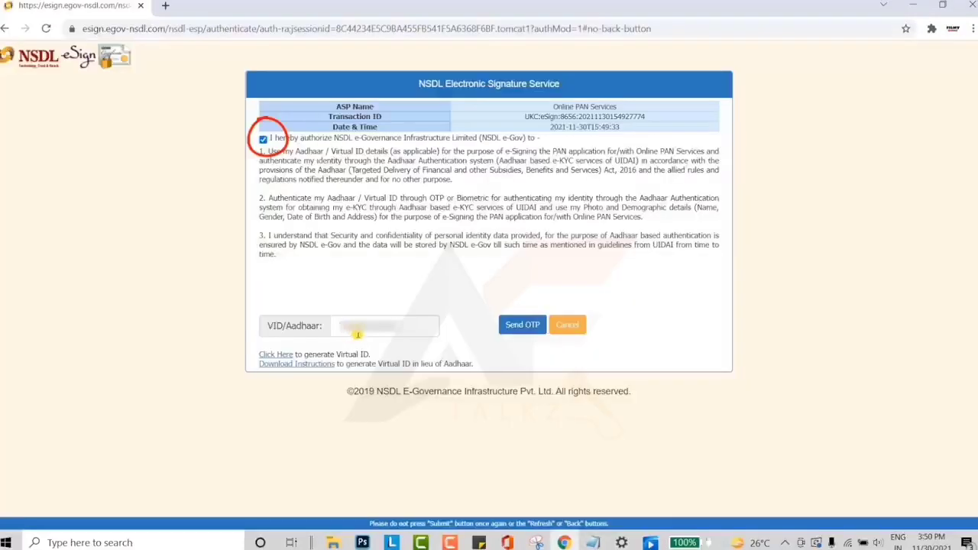
# Step: Send the eSign OTP to the registered mobile, enter the six-digit code, and verify it
pyautogui.click(524, 326)
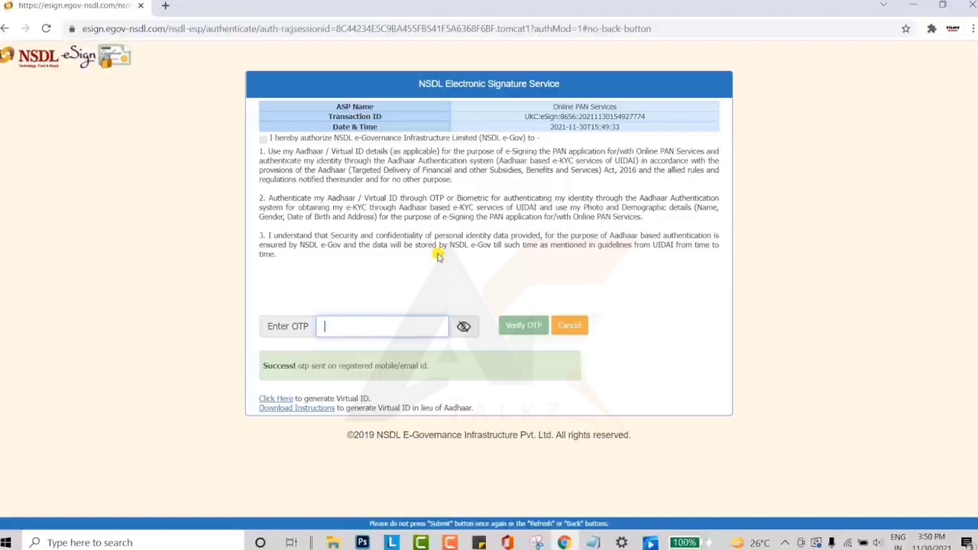
pyautogui.click(463, 327)
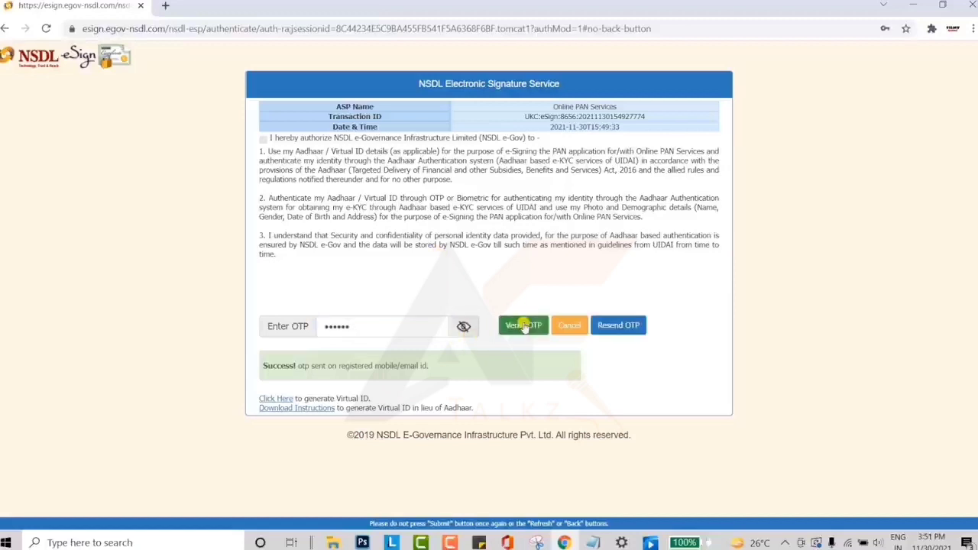
pyautogui.click(524, 326)
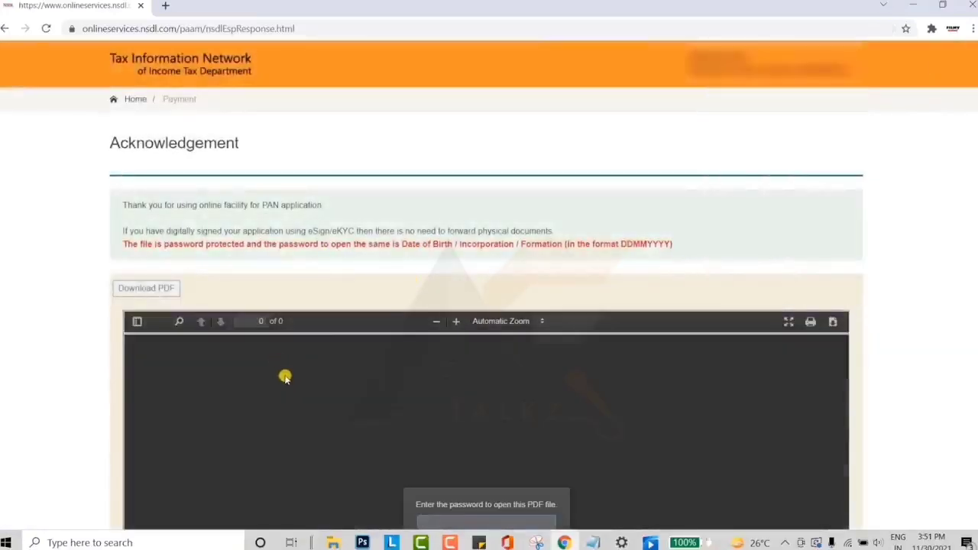
# Step: Download the e-signed acknowledgement PDF and open it at its password prompt
pyautogui.scroll(-2, 306, 381)
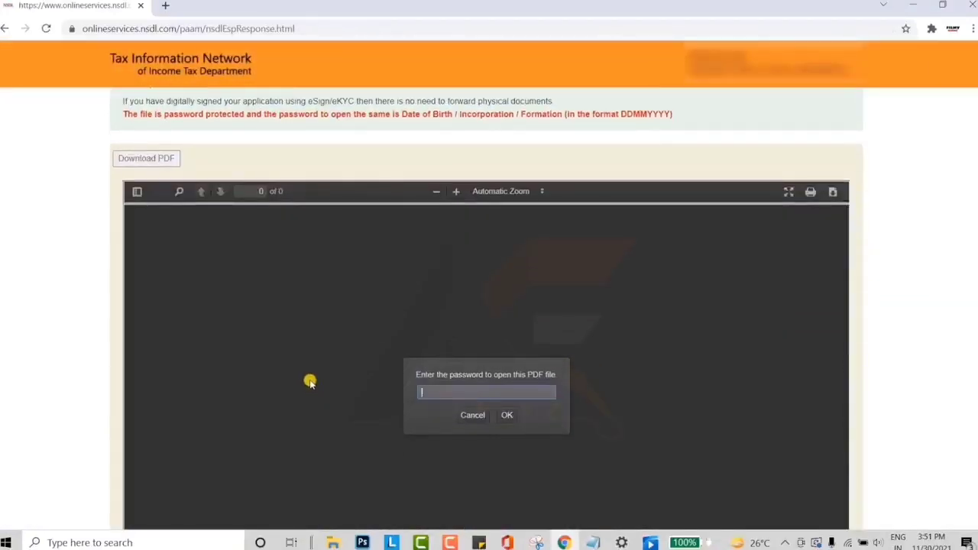
pyautogui.click(169, 158)
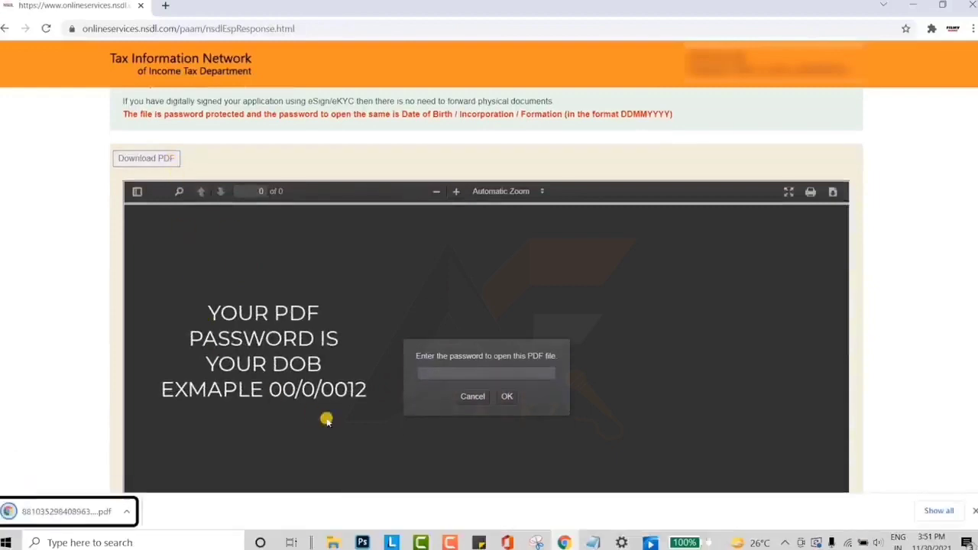
pyautogui.scroll(-1, 351, 353)
pyautogui.scroll(1, 306, 332)
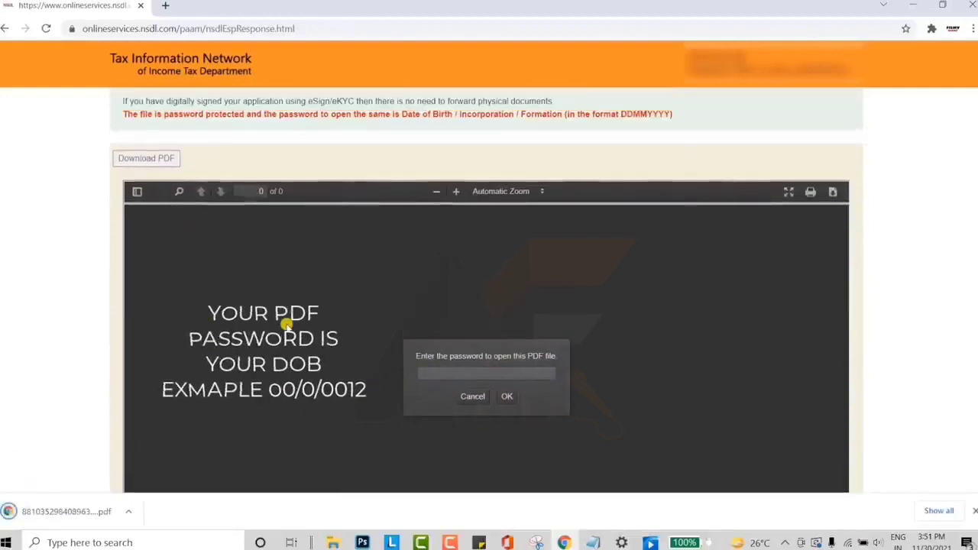
pyautogui.click(434, 376)
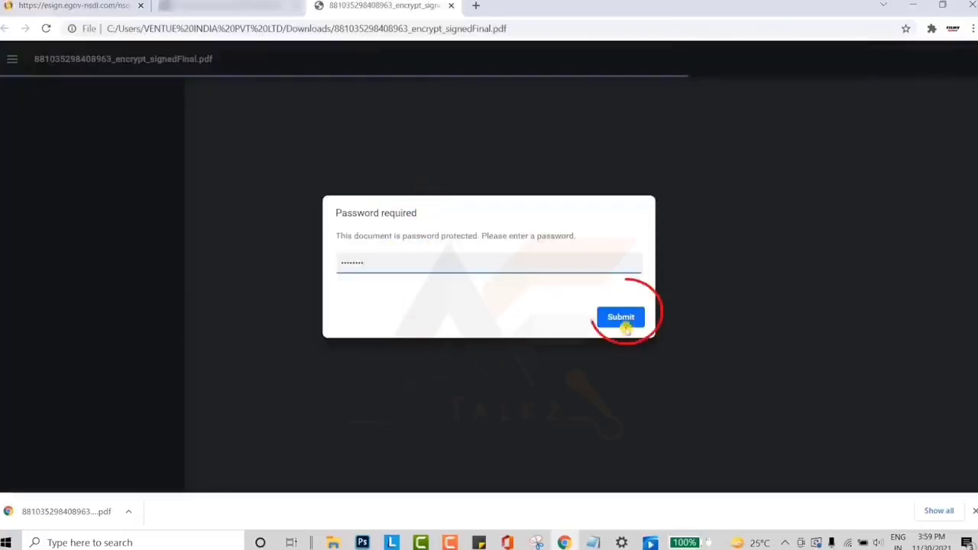
# Step: Unlock the acknowledgement PDF with the date-of-birth password and show signed page 2
pyautogui.click(621, 317)
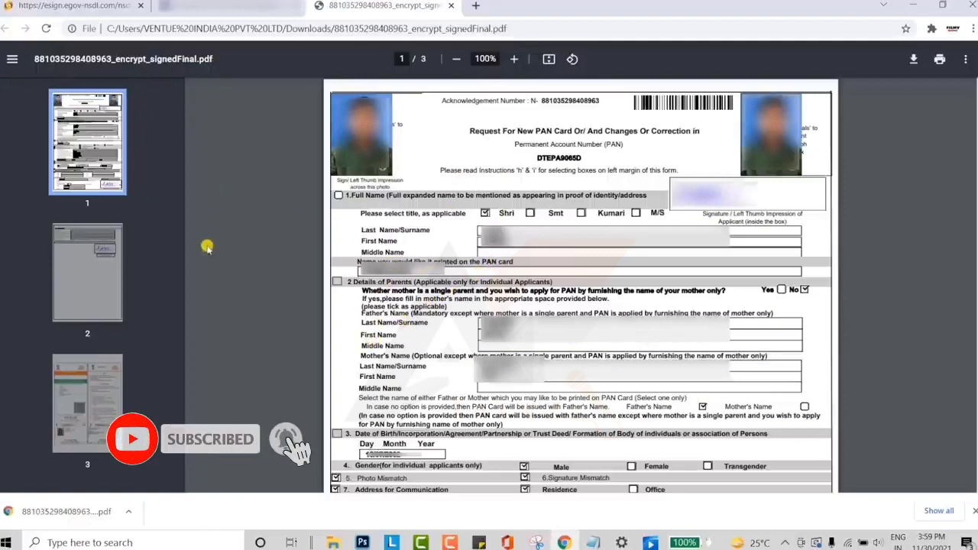
pyautogui.click(88, 273)
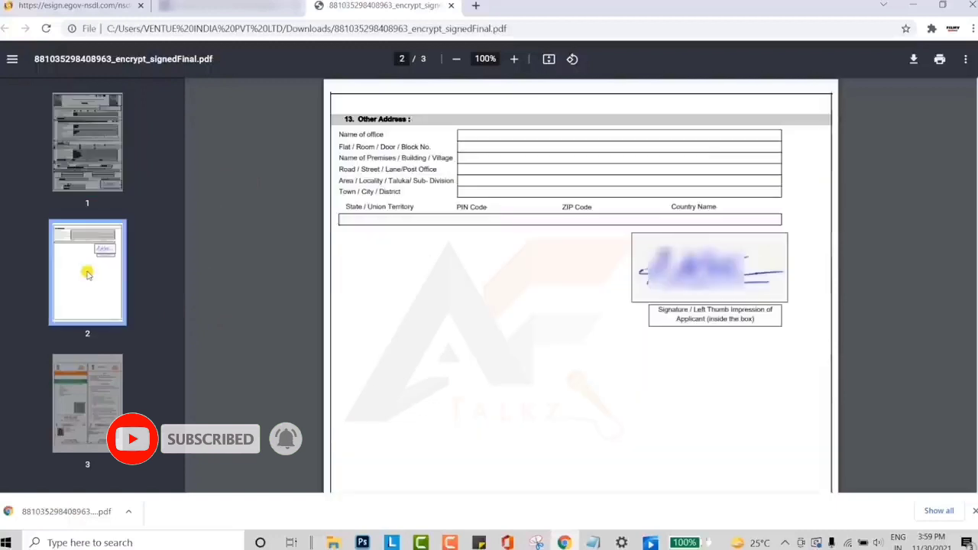